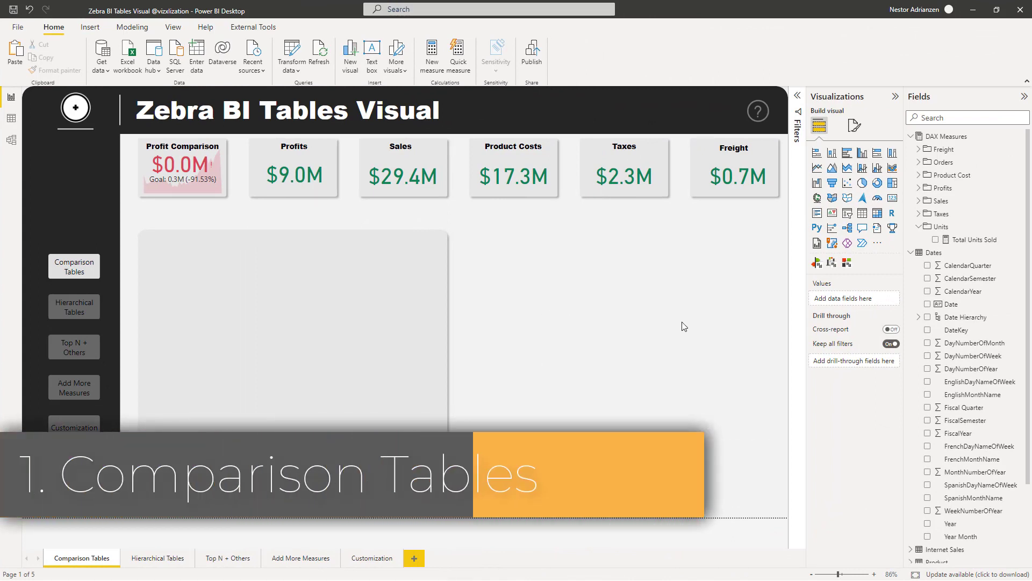
Search the visuals marketplace for 'zebr' to find Zebra BI Tables.
{"action": "left_click", "coordinate": [878, 246]}
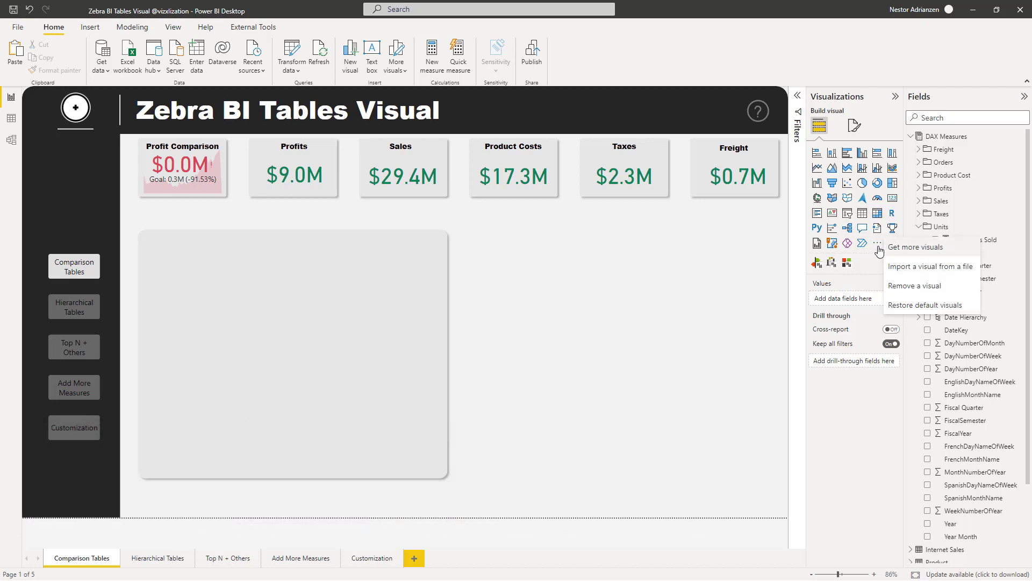
{"action": "key", "text": "Escape"}
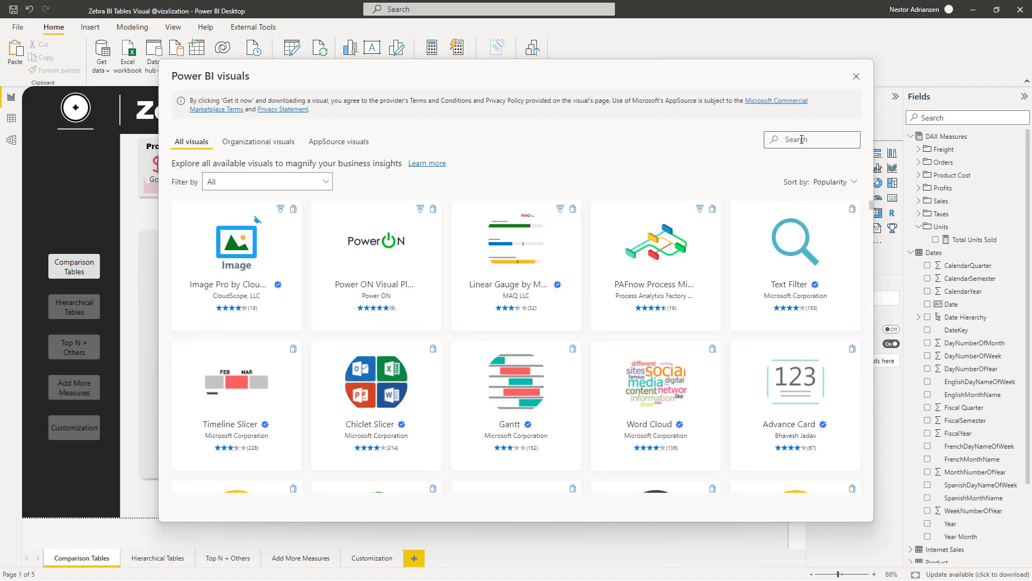
{"action": "type", "text": "zebra bi"}
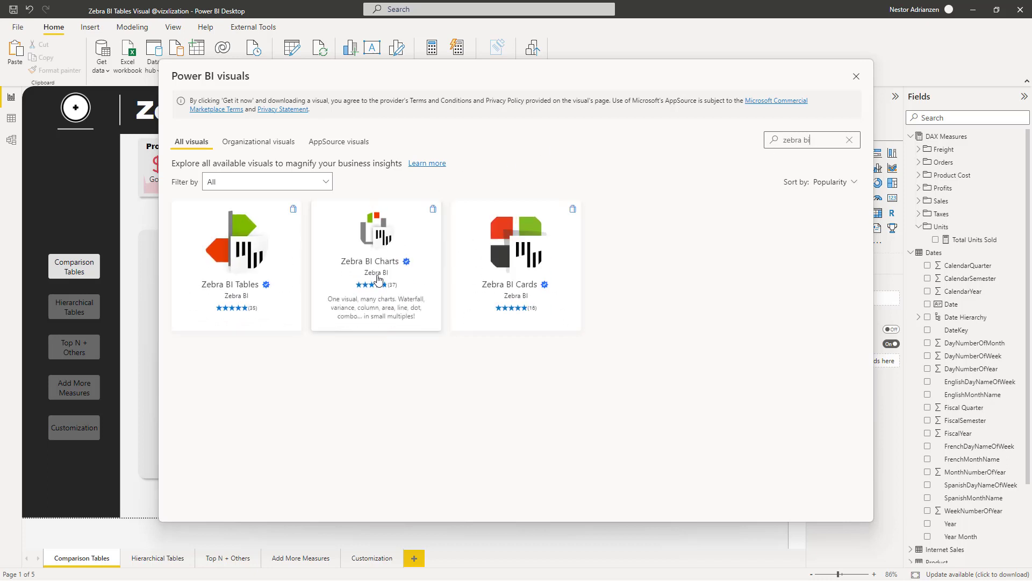
{"action": "left_click", "coordinate": [856, 77]}
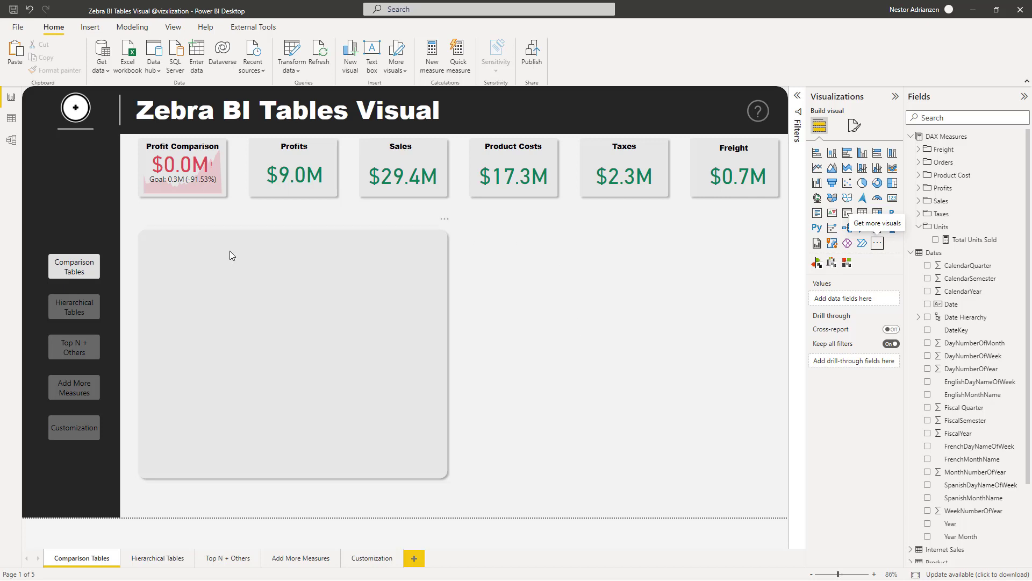
Place a Zebra BI Tables visual on the left card with Year as category, shortened to fit.
{"action": "left_click", "coordinate": [817, 263]}
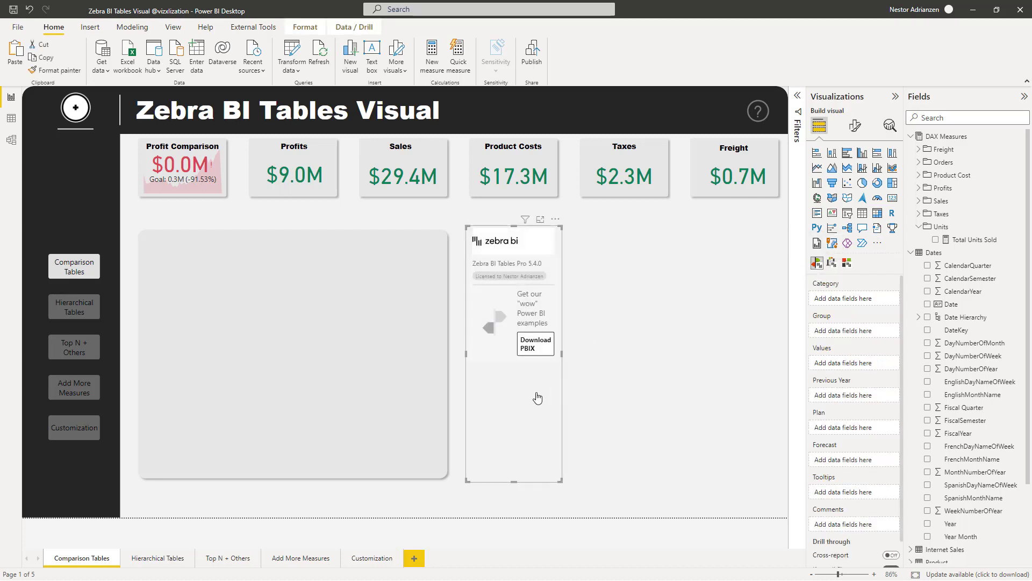
{"action": "left_click_drag", "start_coordinate": [499, 247], "coordinate": [241, 234]}
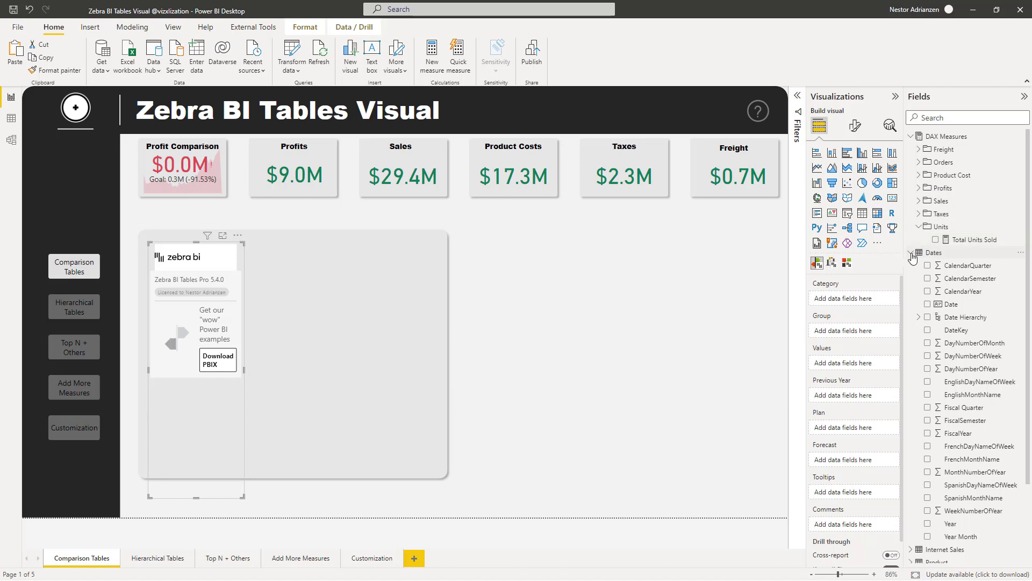
{"action": "left_click_drag", "start_coordinate": [964, 525], "coordinate": [850, 297]}
{"action": "left_click_drag", "start_coordinate": [198, 472], "coordinate": [201, 386]}
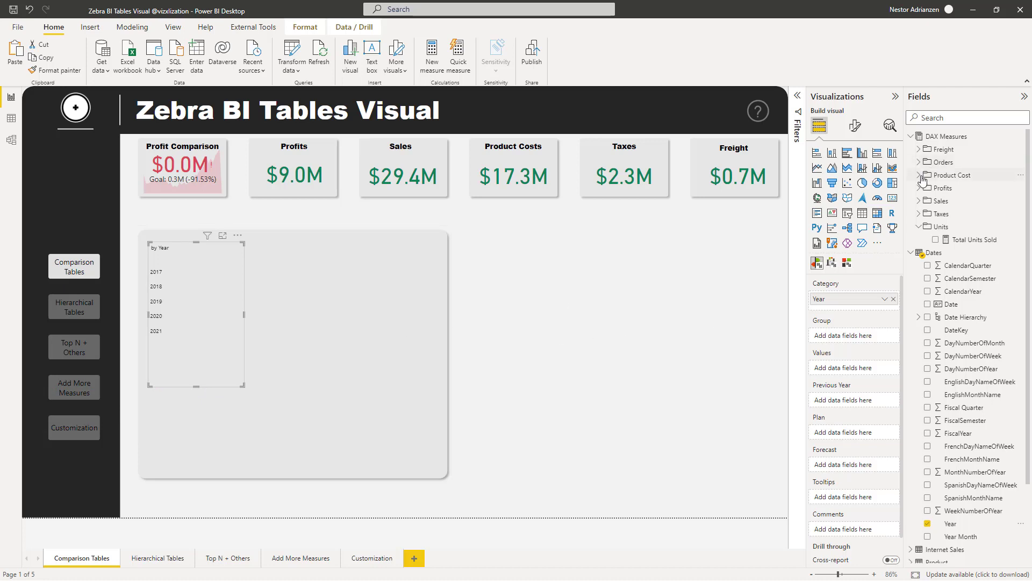
Set Profits as values and Profits PY as previous year, and widen the table across the card.
{"action": "left_click", "coordinate": [911, 252]}
{"action": "left_click", "coordinate": [920, 188]}
{"action": "left_click_drag", "start_coordinate": [946, 204], "coordinate": [854, 369]}
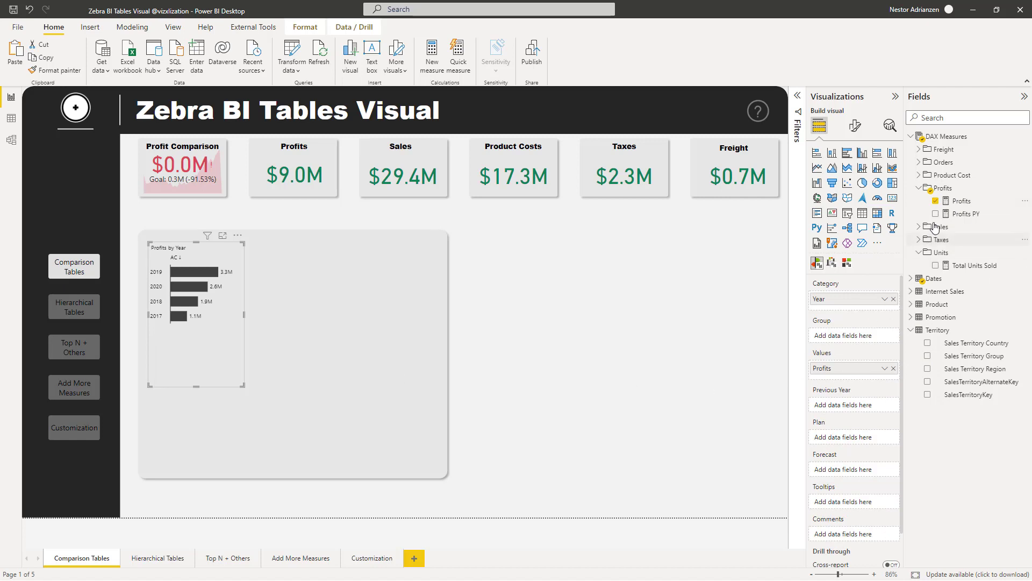
{"action": "left_click_drag", "start_coordinate": [970, 218], "coordinate": [847, 411]}
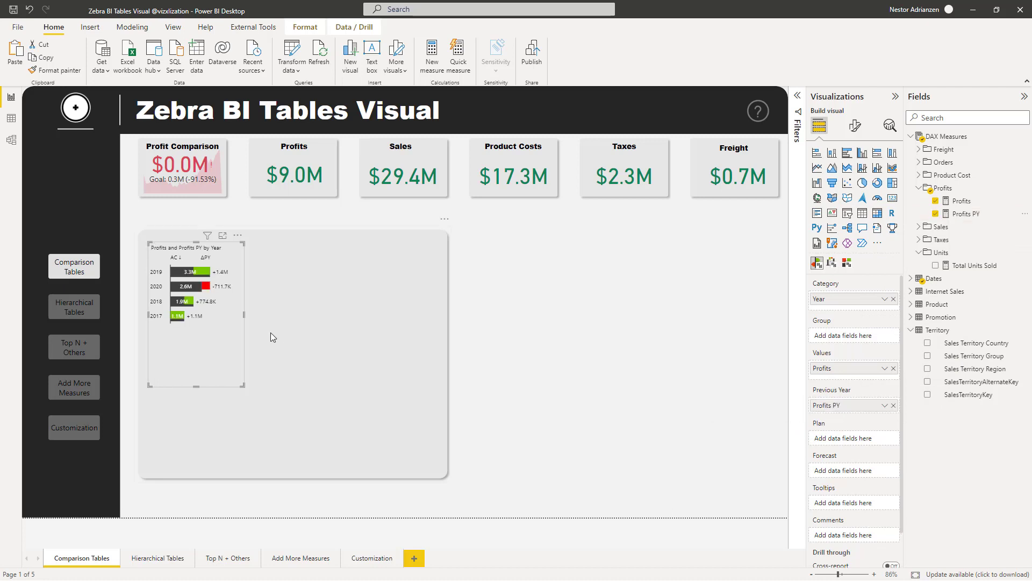
{"action": "left_click_drag", "start_coordinate": [245, 314], "coordinate": [431, 325]}
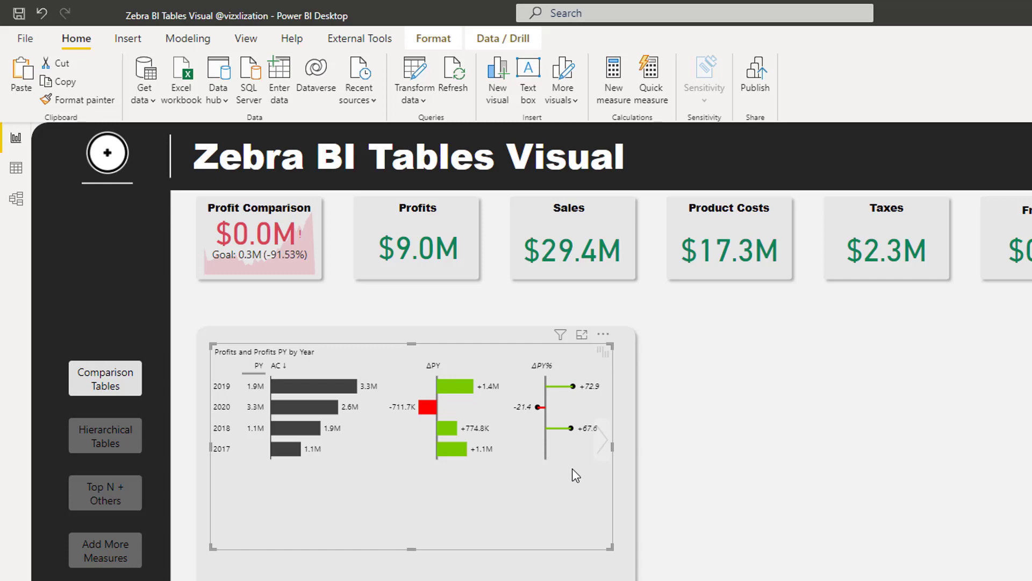
Narrow the table to fit its card, switch to table view and back to chart view, and open Format visual.
{"action": "left_click_drag", "start_coordinate": [611, 448], "coordinate": [611, 475]}
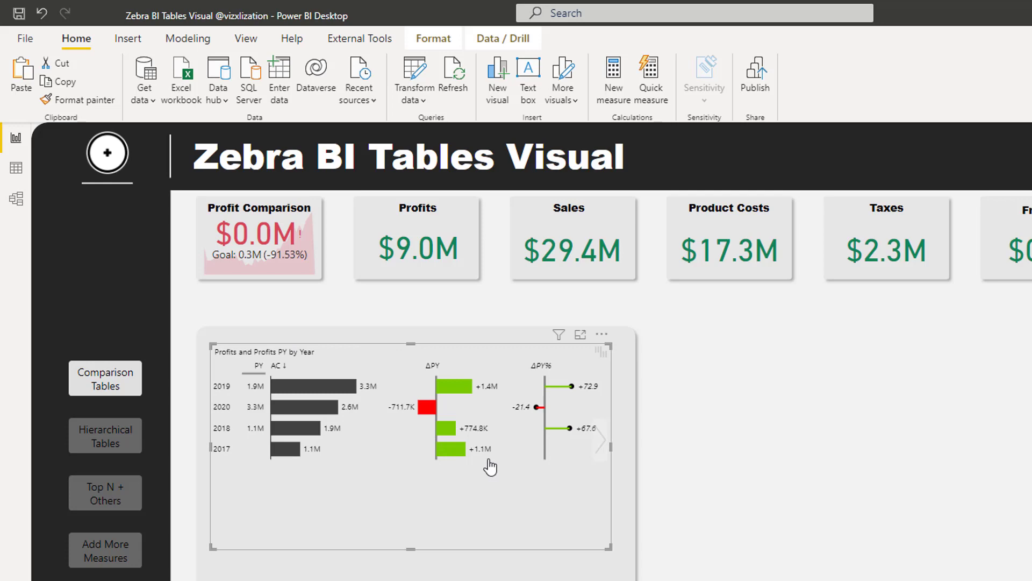
{"action": "left_click", "coordinate": [601, 455]}
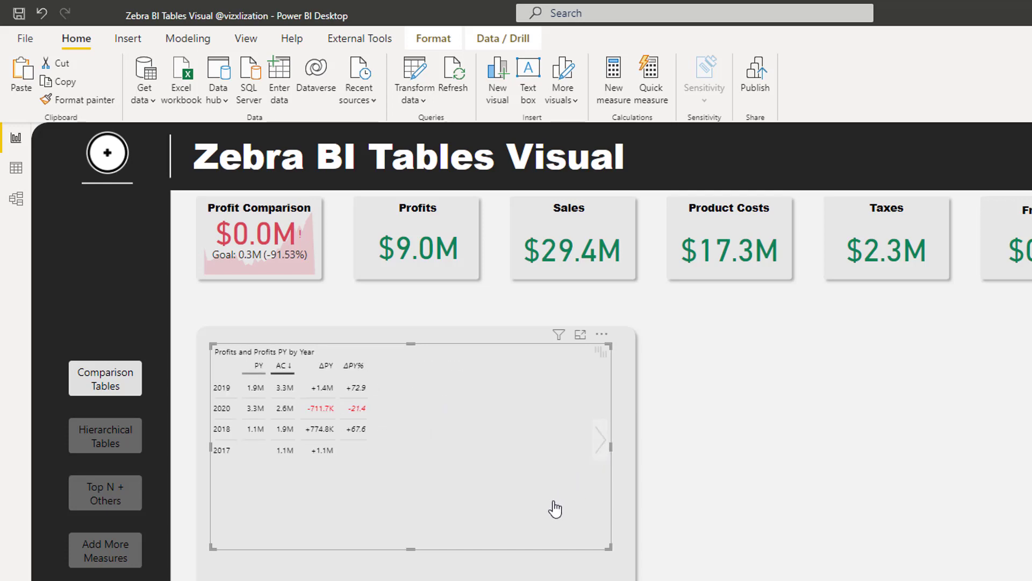
{"action": "left_click", "coordinate": [605, 444]}
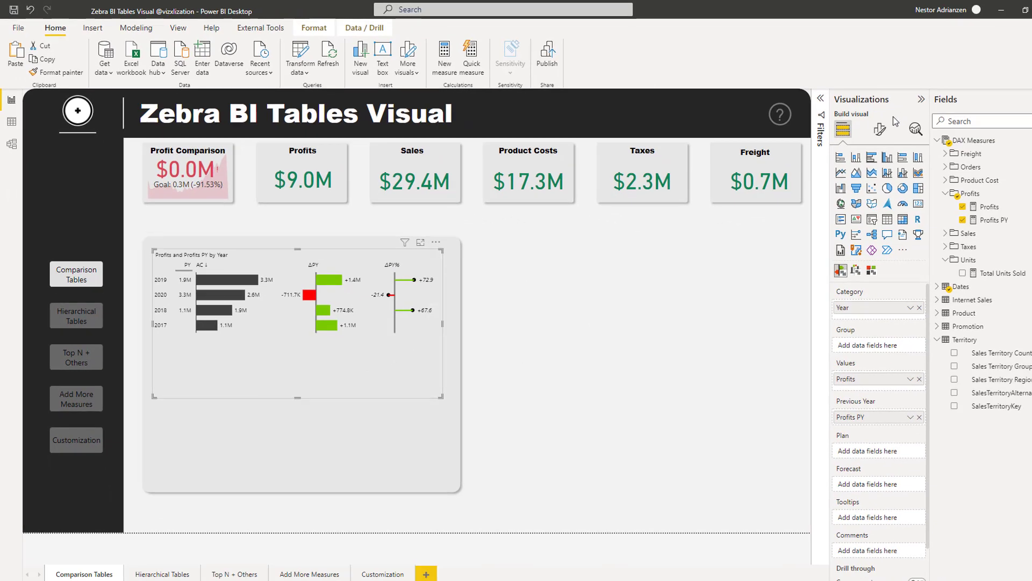
{"action": "left_click", "coordinate": [880, 131]}
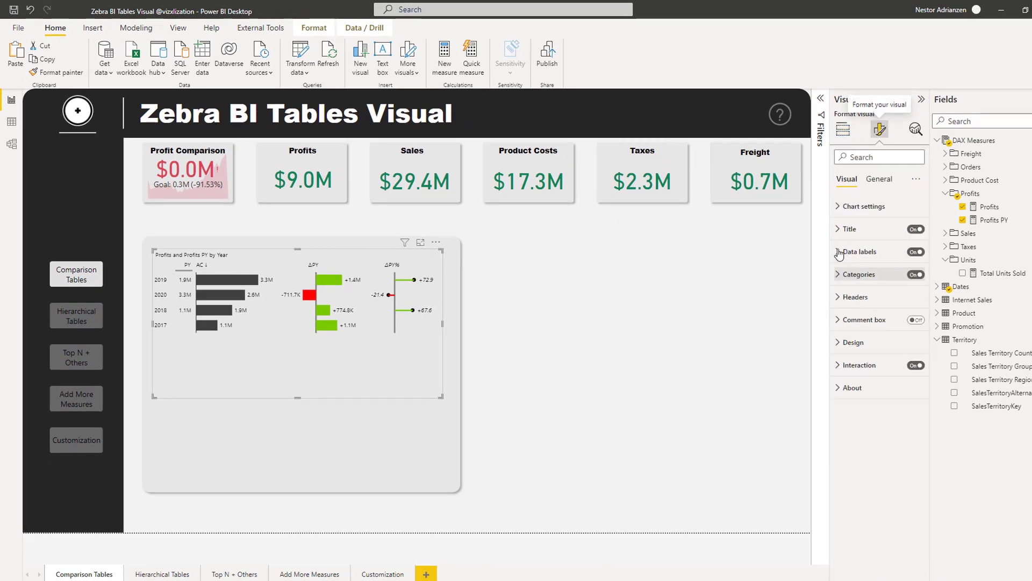
Expand Data labels to check the 14 pt text size, then select and deselect the 2017 row.
{"action": "left_click", "coordinate": [842, 254]}
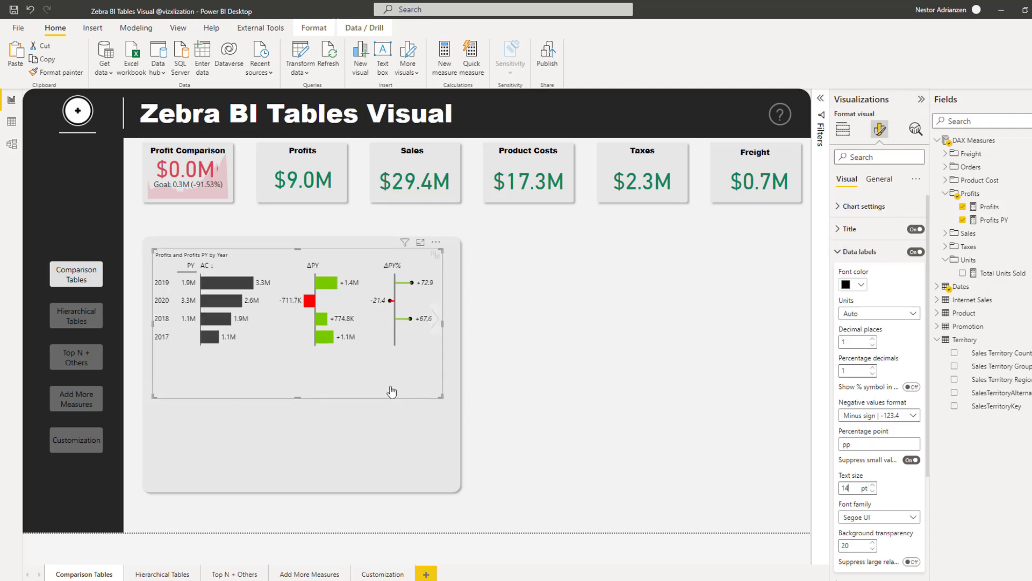
{"action": "left_click", "coordinate": [201, 342]}
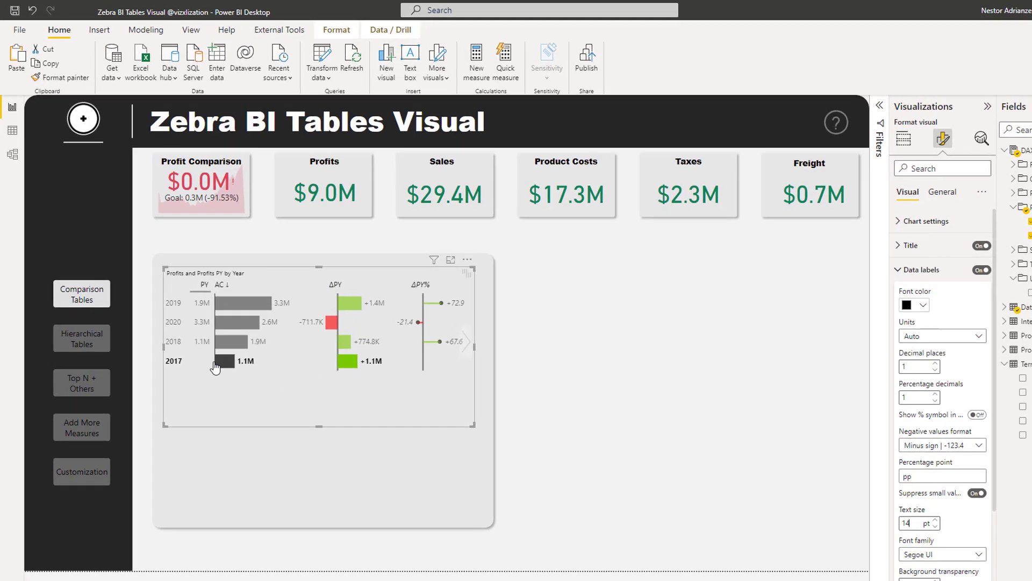
{"action": "left_click", "coordinate": [215, 366]}
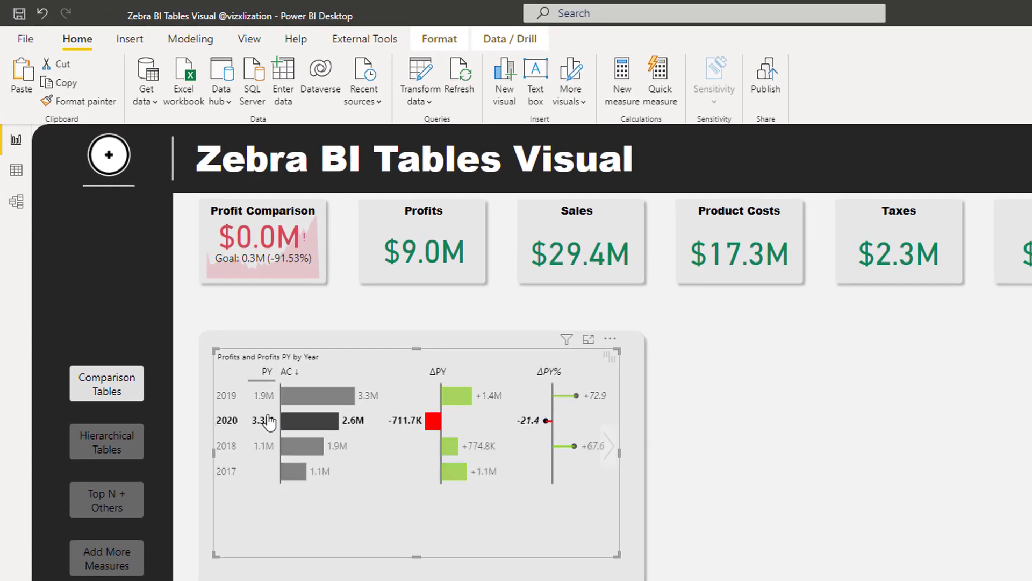
Toggle the AC header sort to ascending and back to default, highlighting the 2019 and 2020 rows.
{"action": "left_click", "coordinate": [318, 377]}
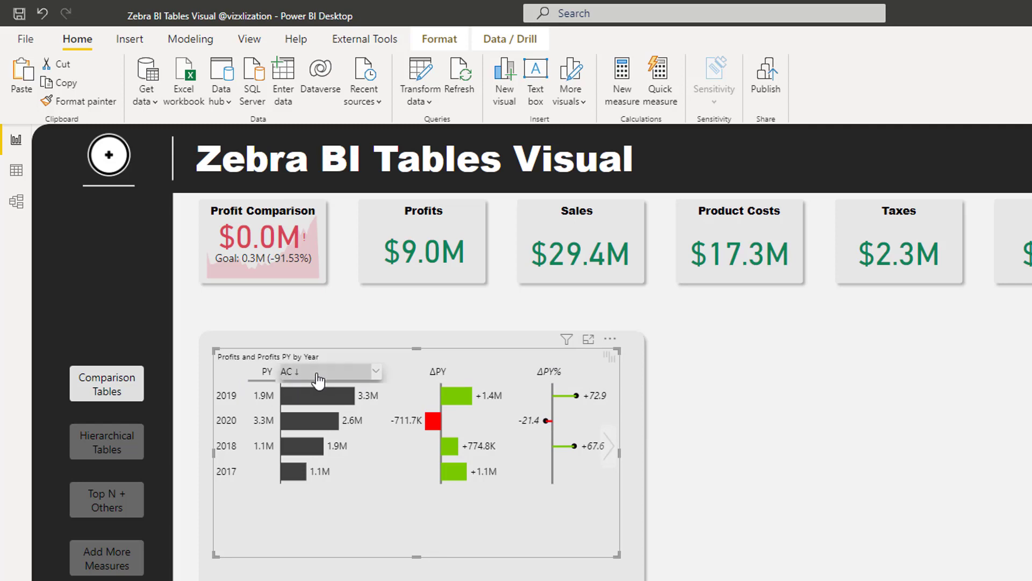
{"action": "left_click", "coordinate": [320, 381]}
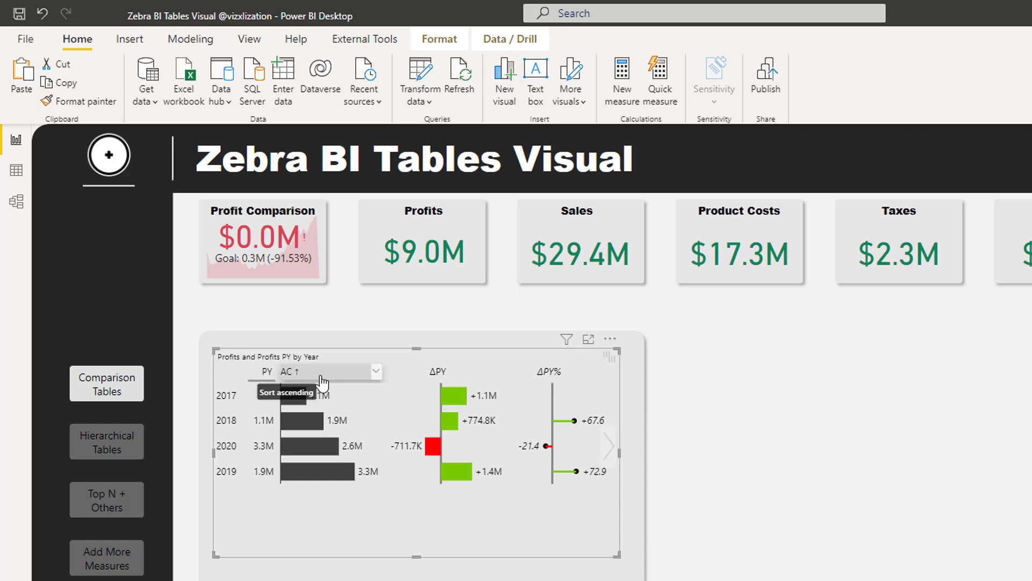
{"action": "left_click", "coordinate": [321, 376]}
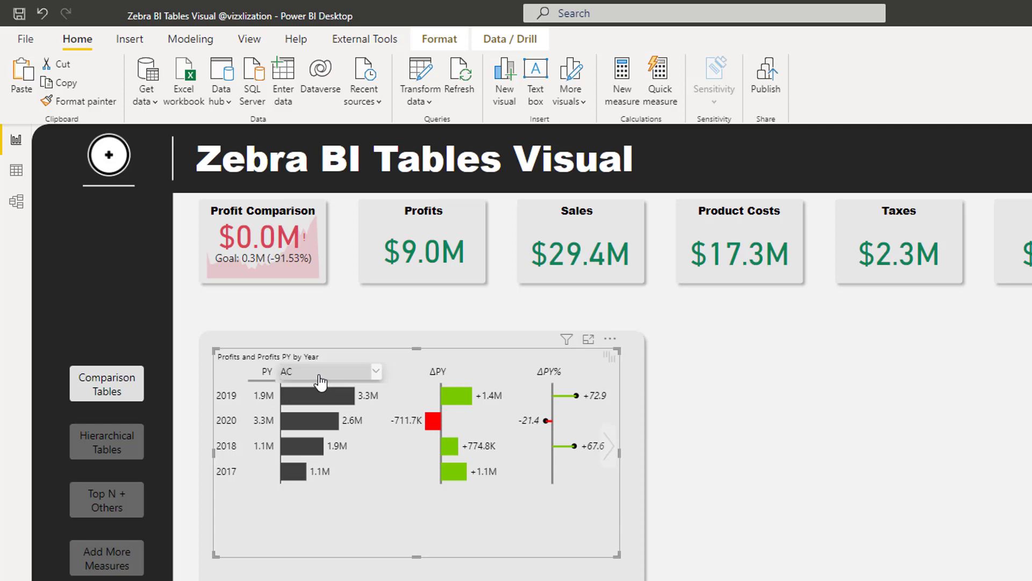
{"action": "left_click", "coordinate": [258, 396]}
{"action": "left_click", "coordinate": [259, 421]}
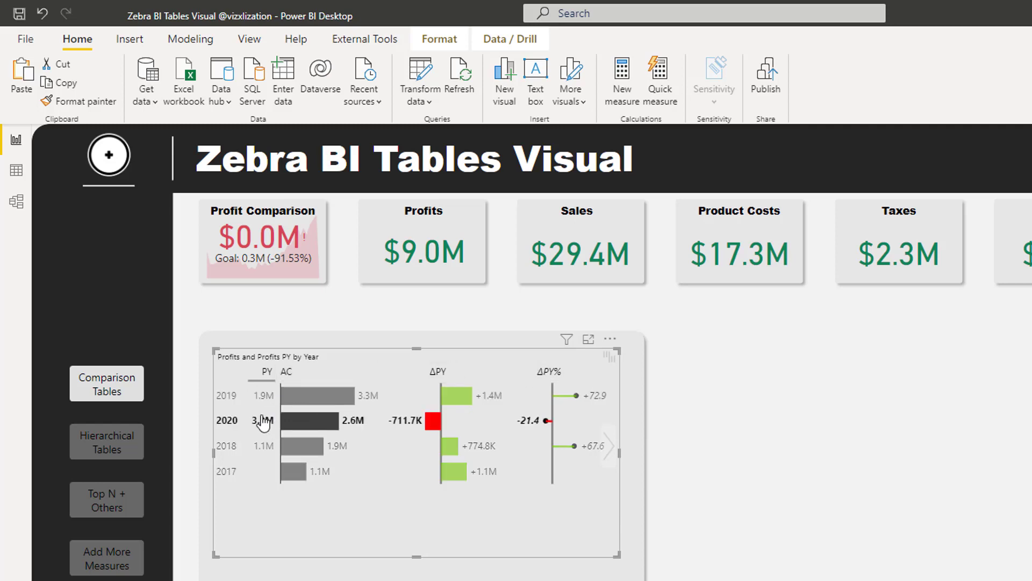
{"action": "left_click", "coordinate": [255, 416]}
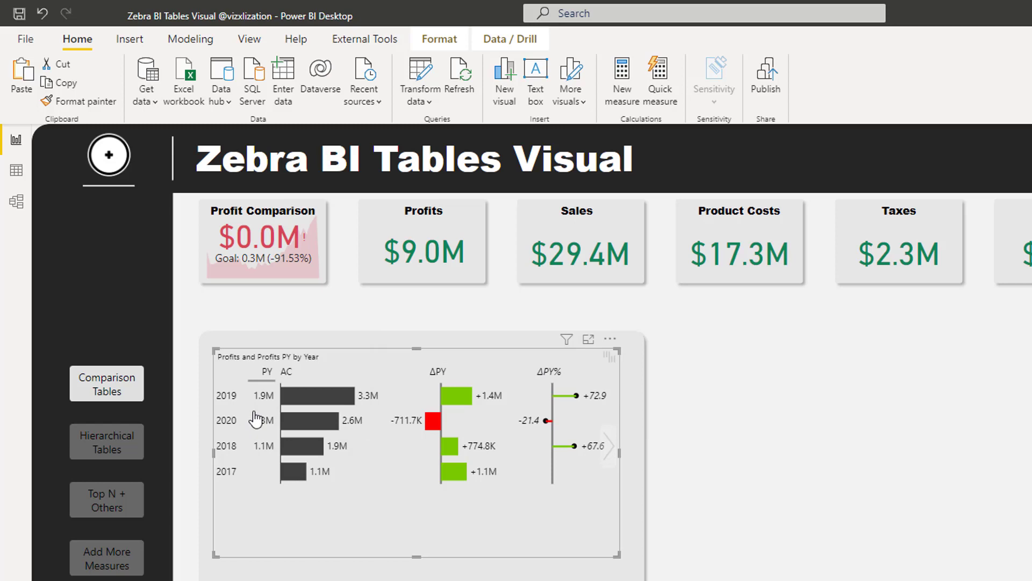
{"action": "left_click", "coordinate": [256, 403]}
Sort the rows ascending by Year, then go to the Hierarchical Tables page.
{"action": "left_click", "coordinate": [610, 340]}
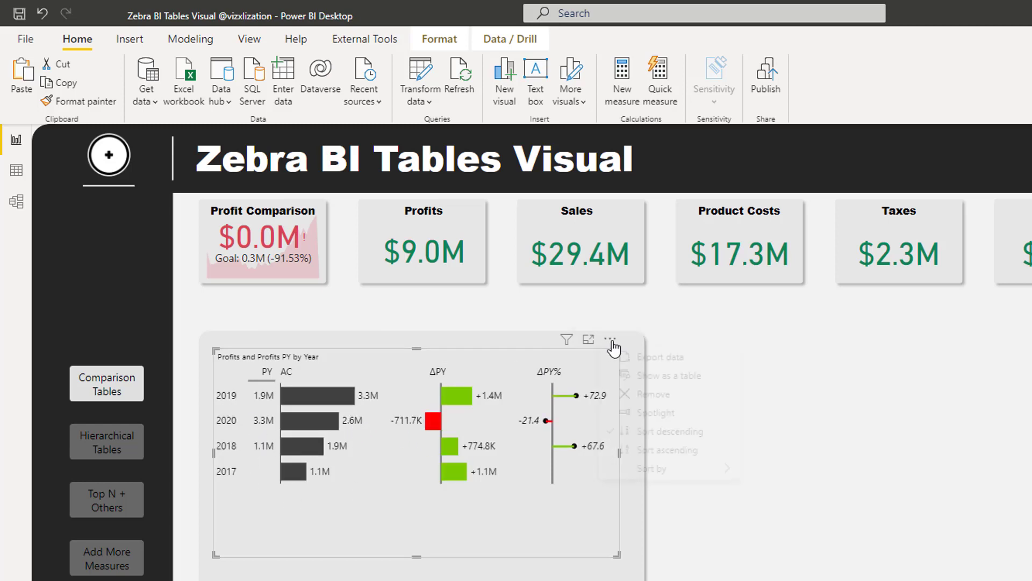
{"action": "left_click", "coordinate": [680, 451]}
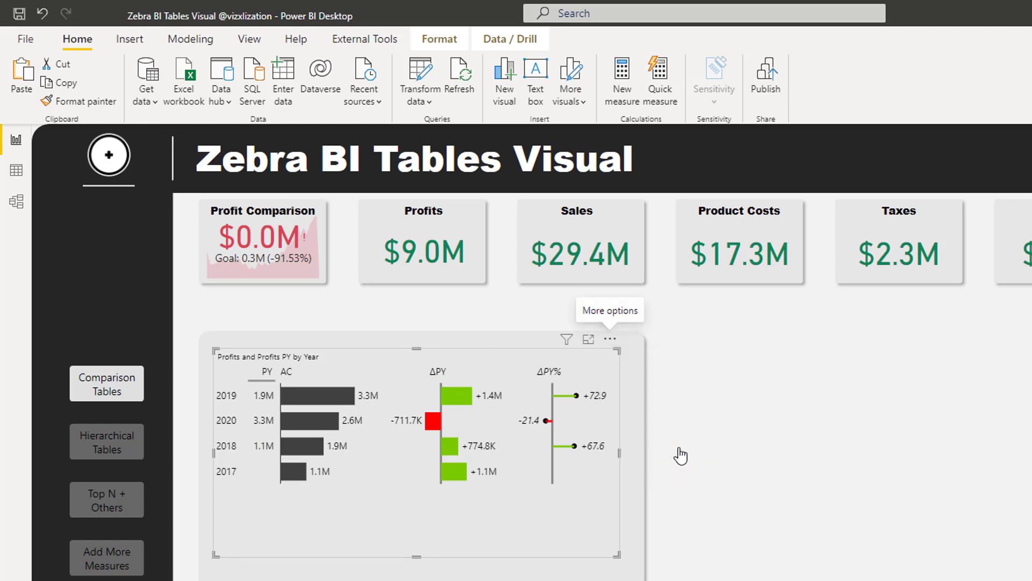
{"action": "left_click", "coordinate": [610, 344]}
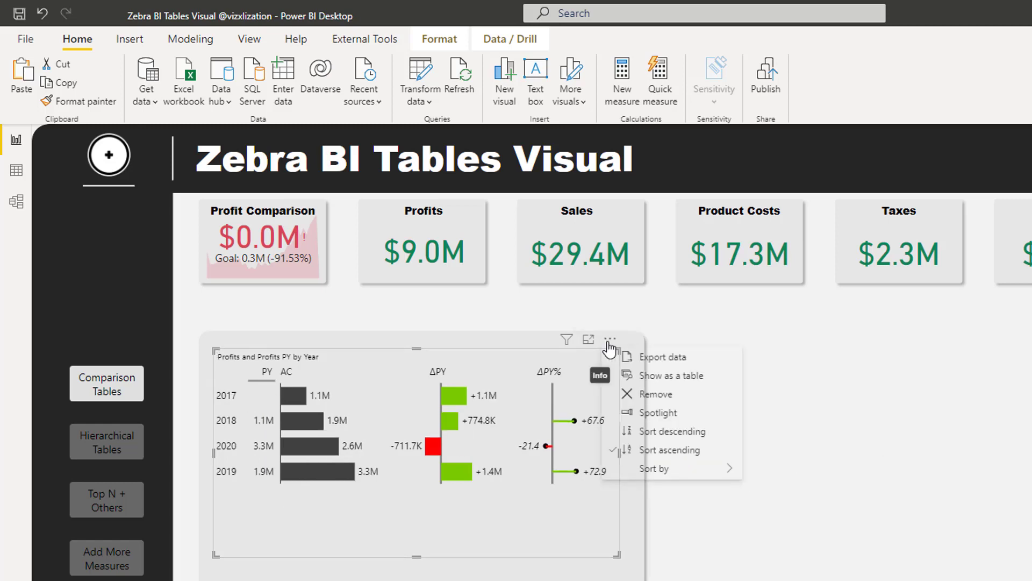
{"action": "mouse_move", "coordinate": [676, 473]}
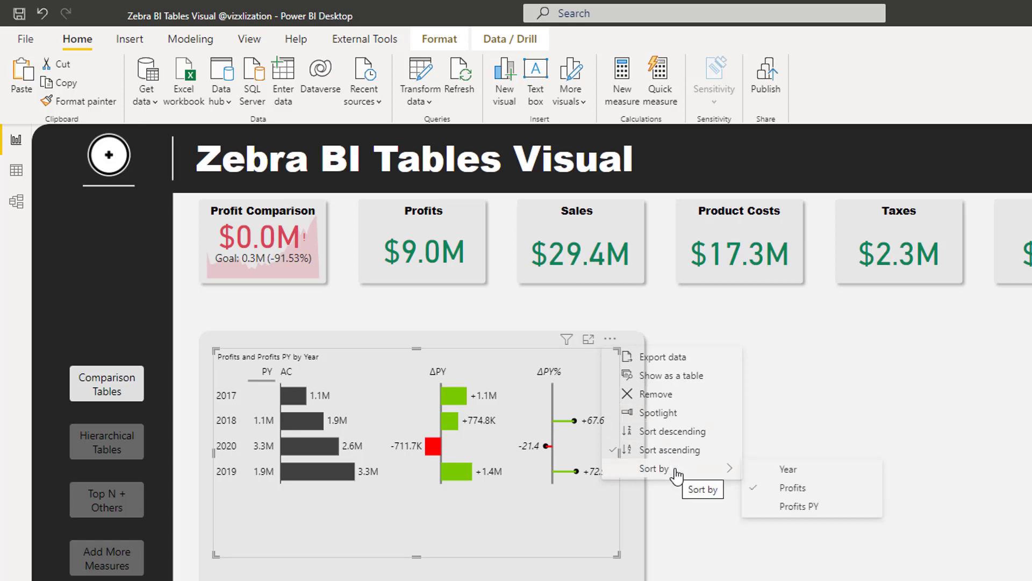
{"action": "left_click", "coordinate": [799, 472]}
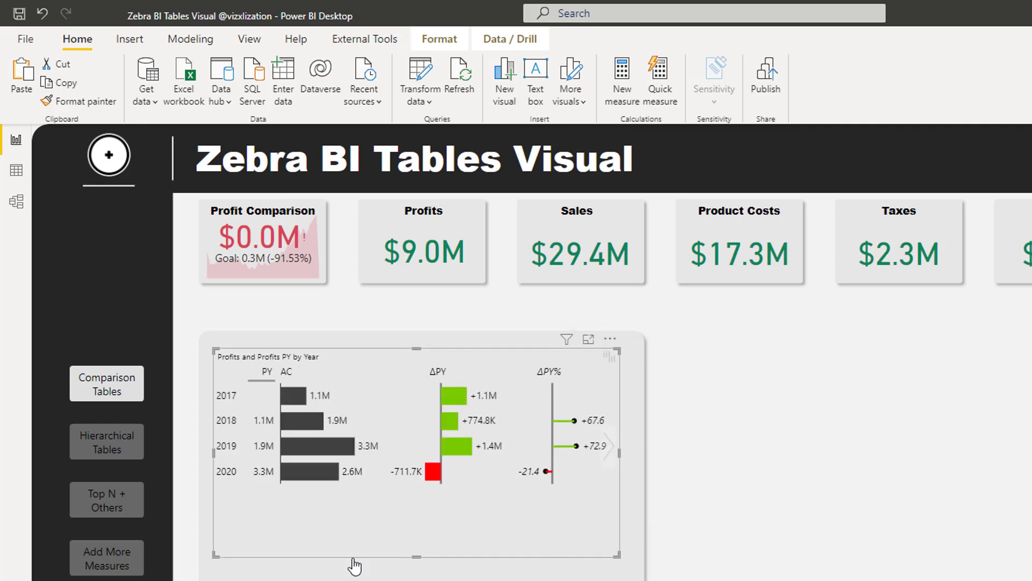
{"action": "left_click", "coordinate": [107, 451]}
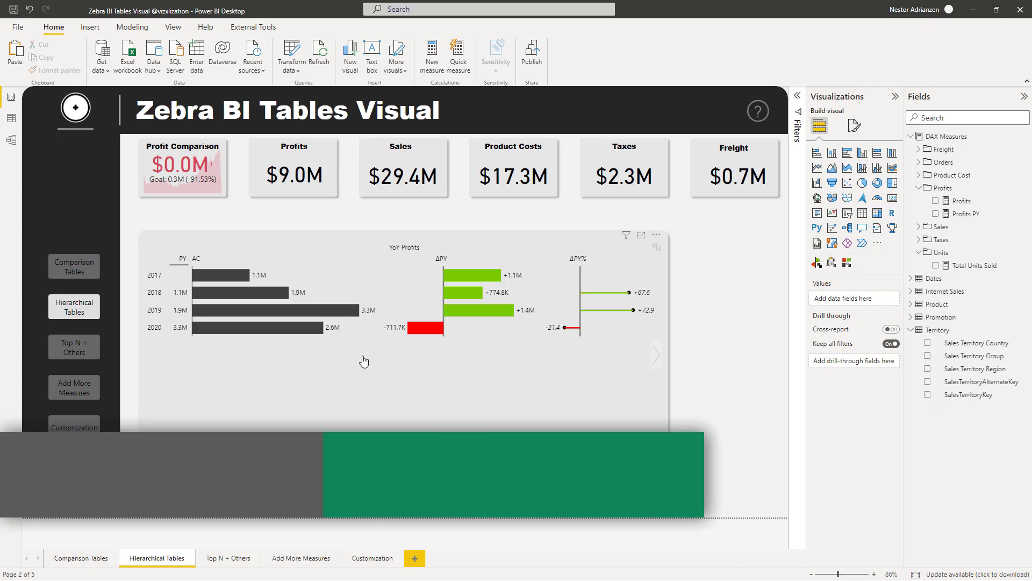
Add Sales Territory Country as a second category level in the YoY Profits table.
{"action": "left_click", "coordinate": [349, 309]}
{"action": "left_click", "coordinate": [339, 267]}
{"action": "left_click", "coordinate": [341, 251]}
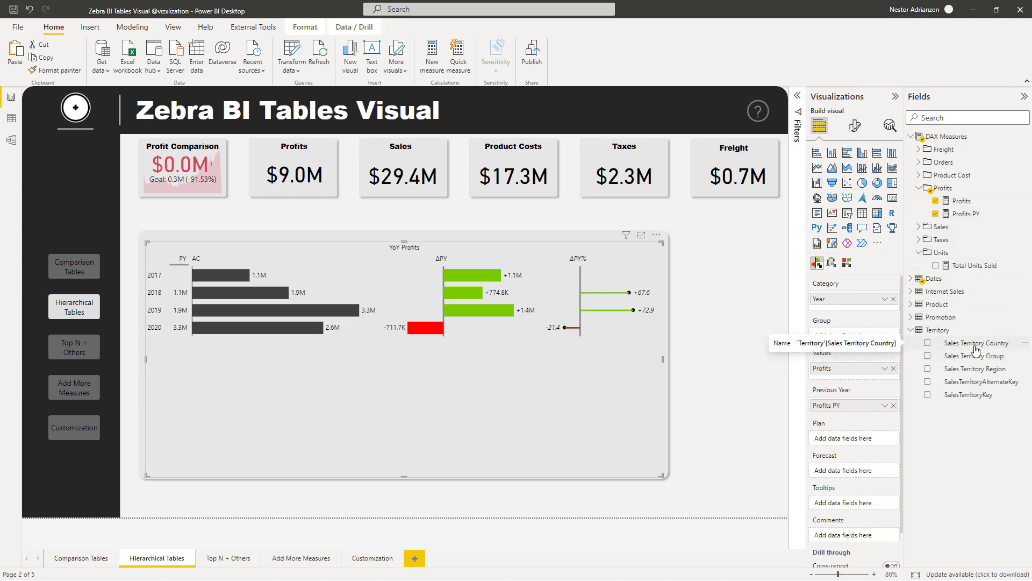
{"action": "left_click_drag", "start_coordinate": [977, 350], "coordinate": [858, 311]}
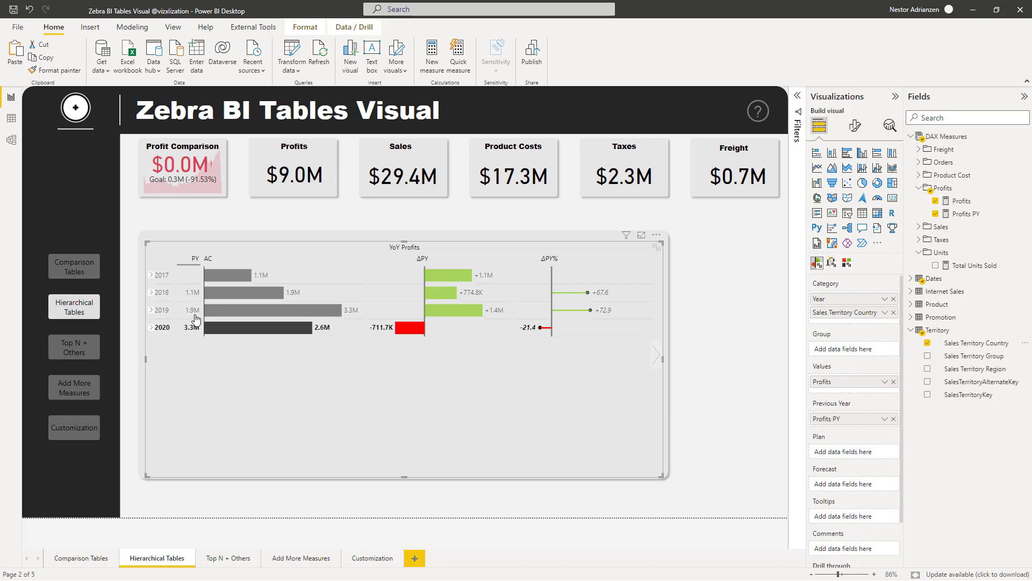
Expand 2017 and 2018 to countries, then collapse the entire field back to year totals.
{"action": "left_click", "coordinate": [152, 275]}
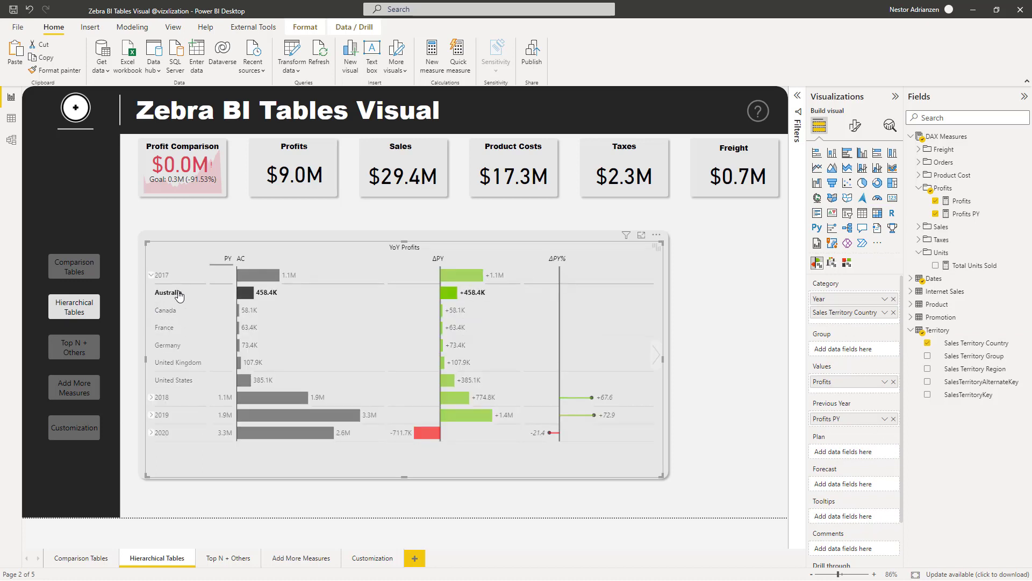
{"action": "left_click", "coordinate": [151, 398]}
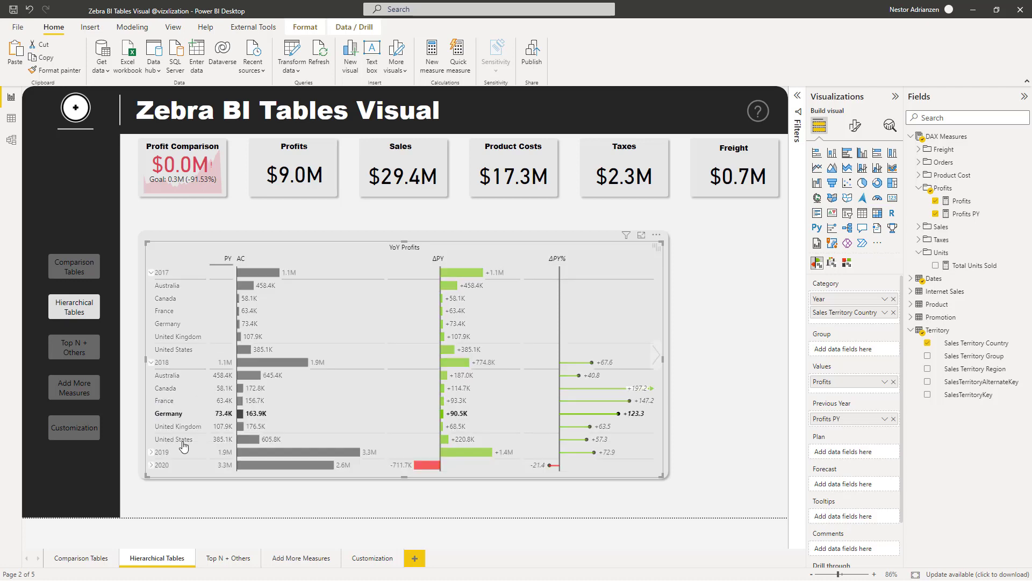
{"action": "left_click", "coordinate": [152, 277]}
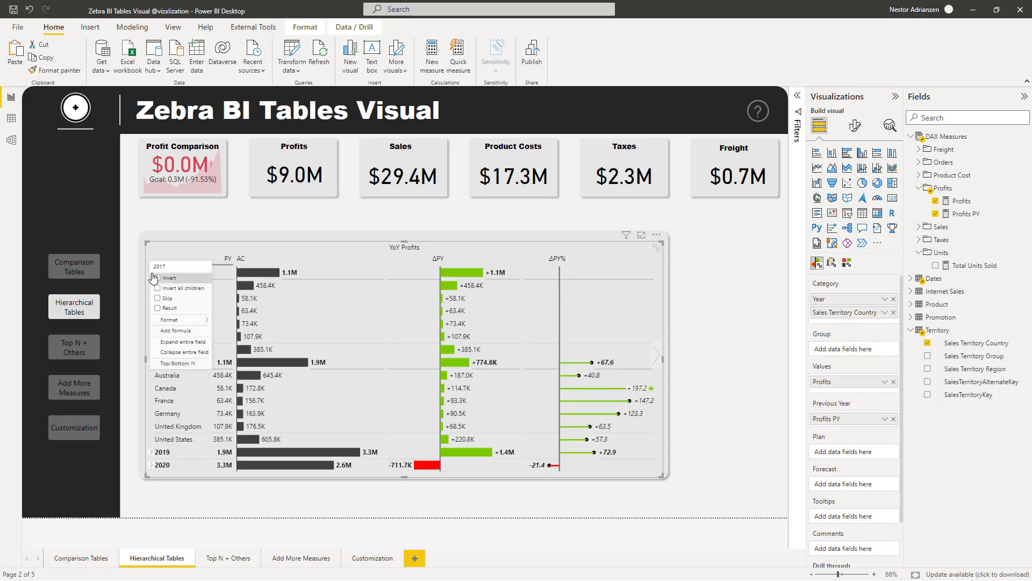
{"action": "left_click", "coordinate": [184, 352]}
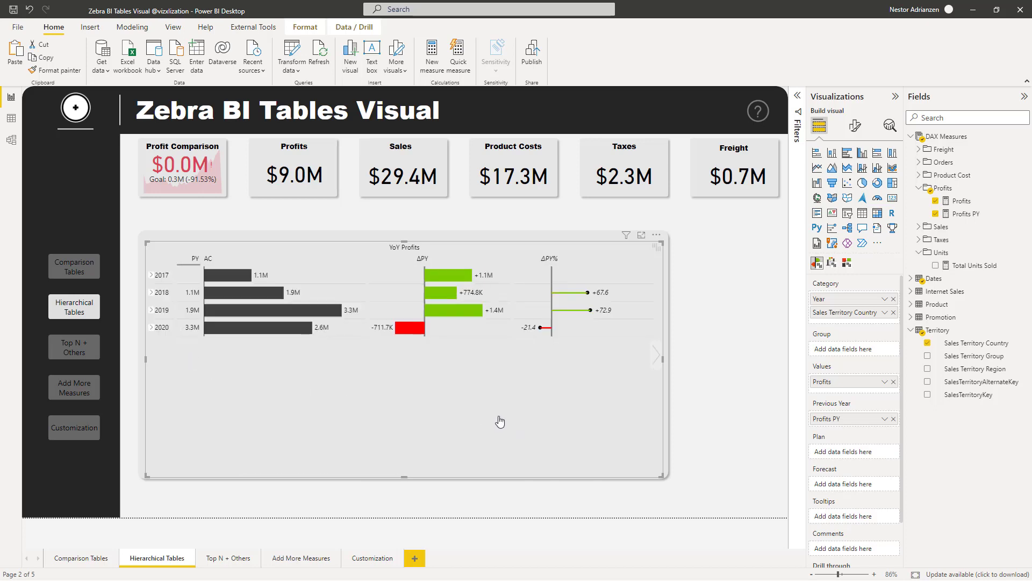
{"action": "key", "text": "Escape"}
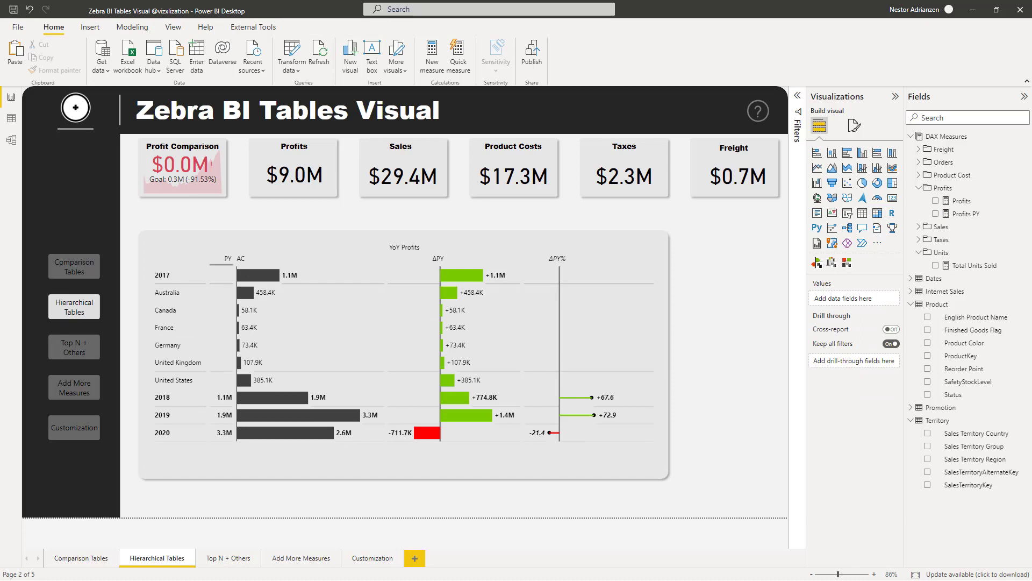
Group the table's columns by Sales Territory Region and then Fiscal Quarter.
{"action": "left_click", "coordinate": [503, 253]}
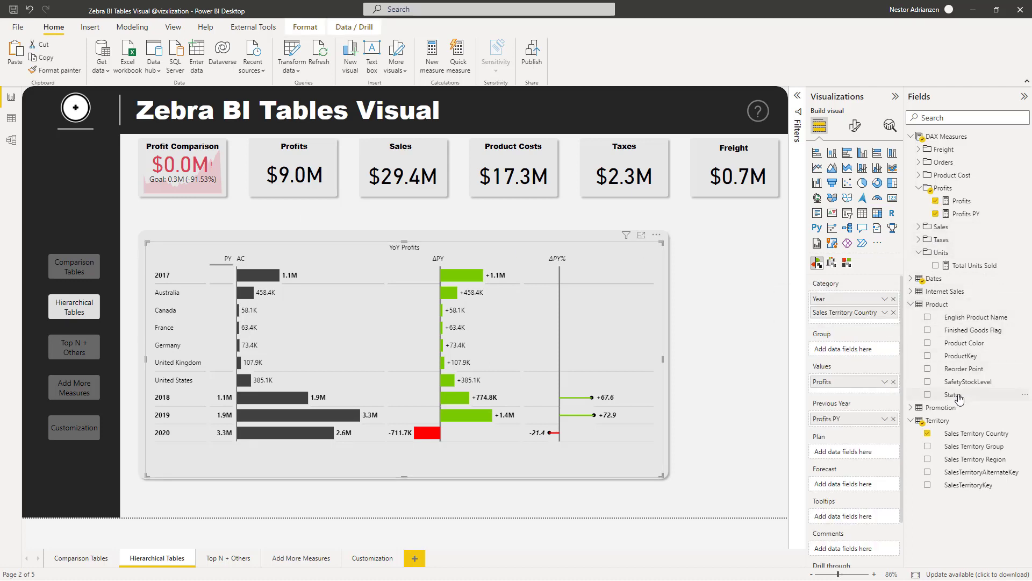
{"action": "left_click", "coordinate": [911, 304]}
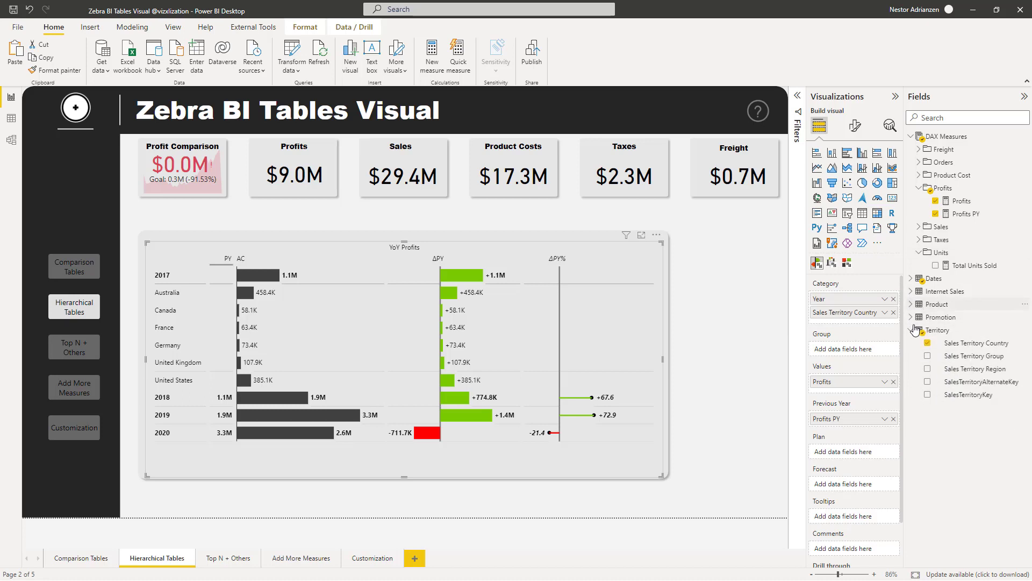
{"action": "left_click_drag", "start_coordinate": [983, 372], "coordinate": [866, 353]}
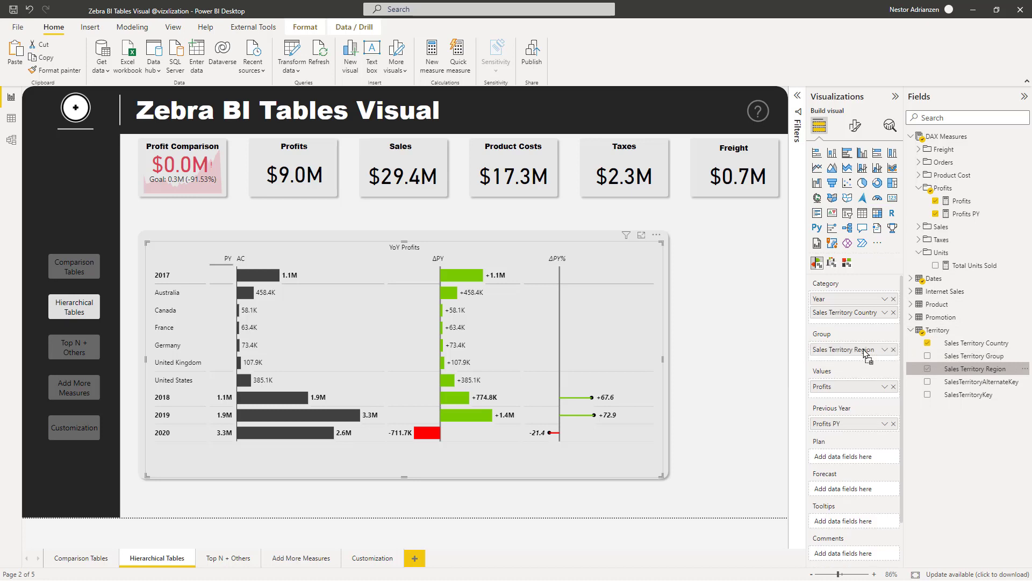
{"action": "mouse_move", "coordinate": [288, 472]}
{"action": "left_mouse_down"}
{"action": "mouse_move", "coordinate": [438, 466]}
{"action": "mouse_move", "coordinate": [275, 469]}
{"action": "left_mouse_up"}
{"action": "left_click", "coordinate": [910, 330]}
{"action": "left_click", "coordinate": [911, 278]}
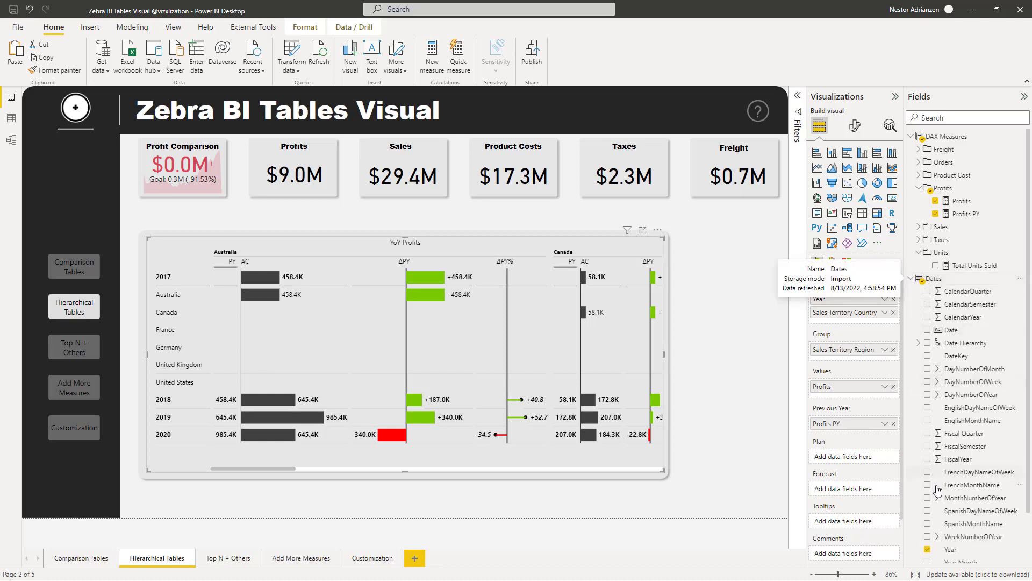
{"action": "left_click_drag", "start_coordinate": [963, 437], "coordinate": [854, 366]}
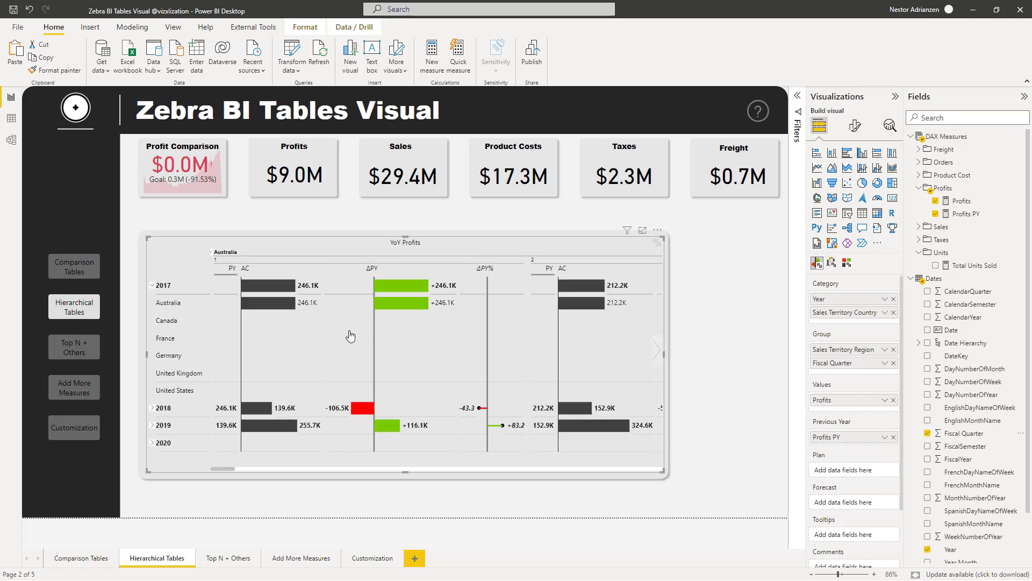
Expand and collapse the Australia column group into its quarter columns.
{"action": "left_click", "coordinate": [214, 259]}
{"action": "left_click", "coordinate": [220, 270]}
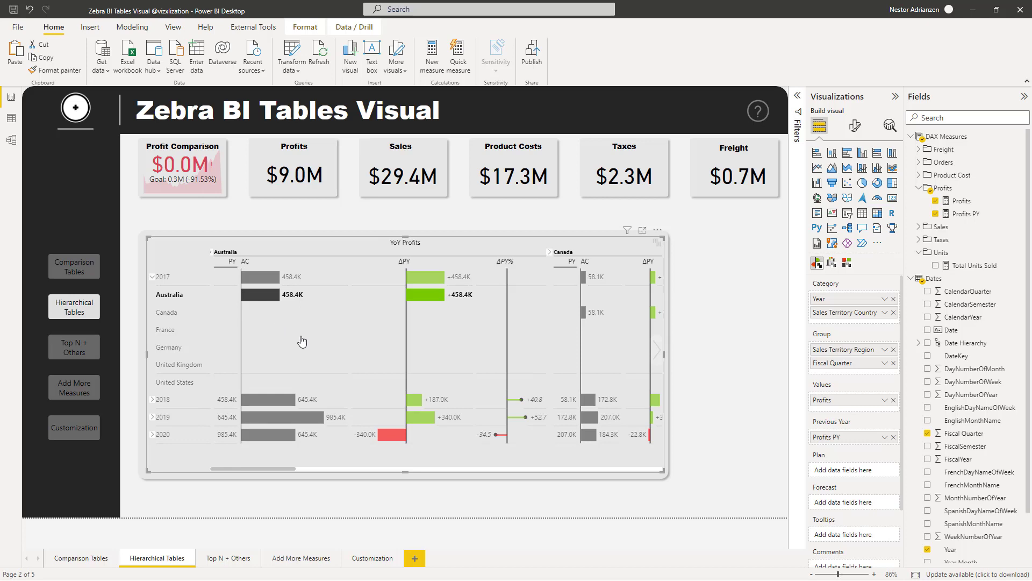
{"action": "left_click", "coordinate": [211, 253]}
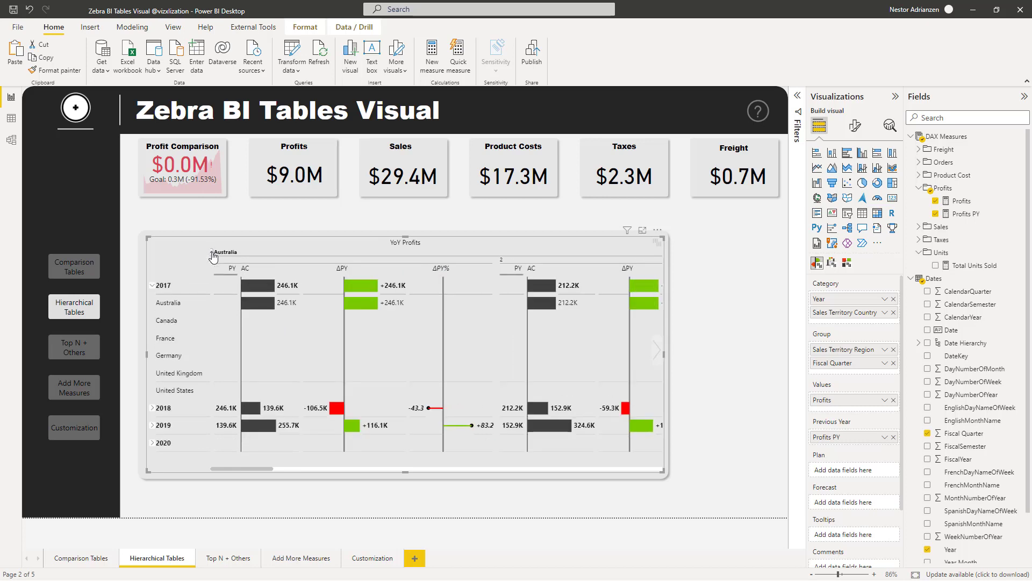
{"action": "left_click", "coordinate": [212, 254]}
{"action": "left_click", "coordinate": [212, 253]}
{"action": "left_click", "coordinate": [211, 253]}
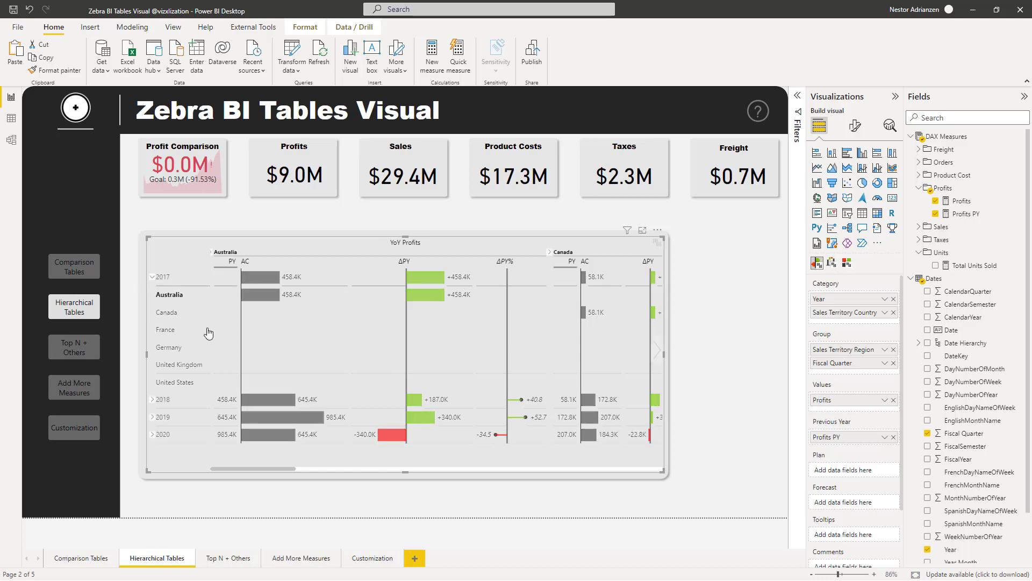
Expand the 2017 and 2018 rows to countries and bring up the 2018 row options.
{"action": "left_click", "coordinate": [152, 278]}
{"action": "left_click", "coordinate": [153, 278]}
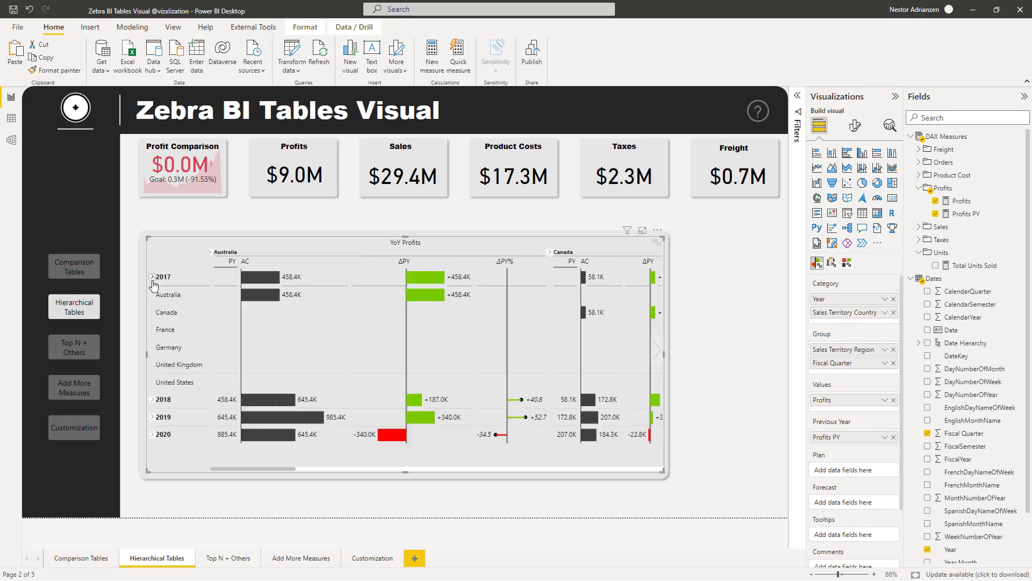
{"action": "left_click", "coordinate": [152, 401]}
{"action": "left_click", "coordinate": [157, 402]}
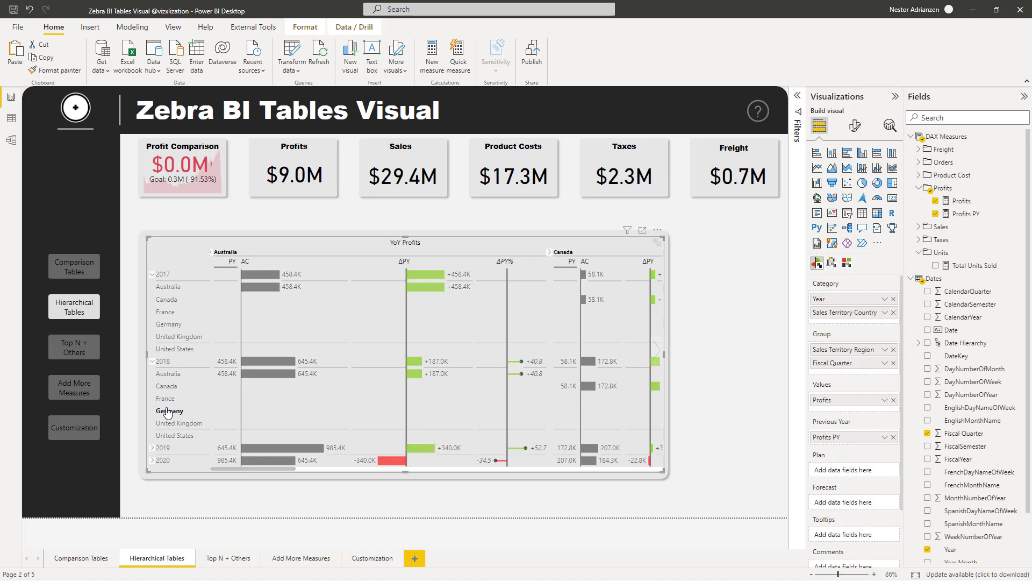
{"action": "right_click", "coordinate": [164, 361]}
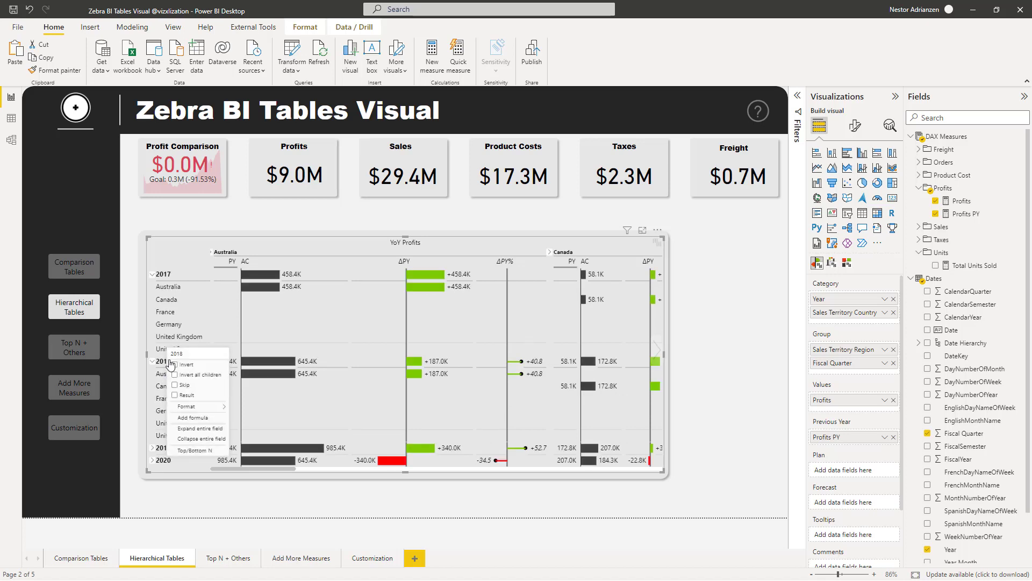
Collapse every row to year totals, then switch to table layout and back to chart layout.
{"action": "left_click", "coordinate": [201, 439]}
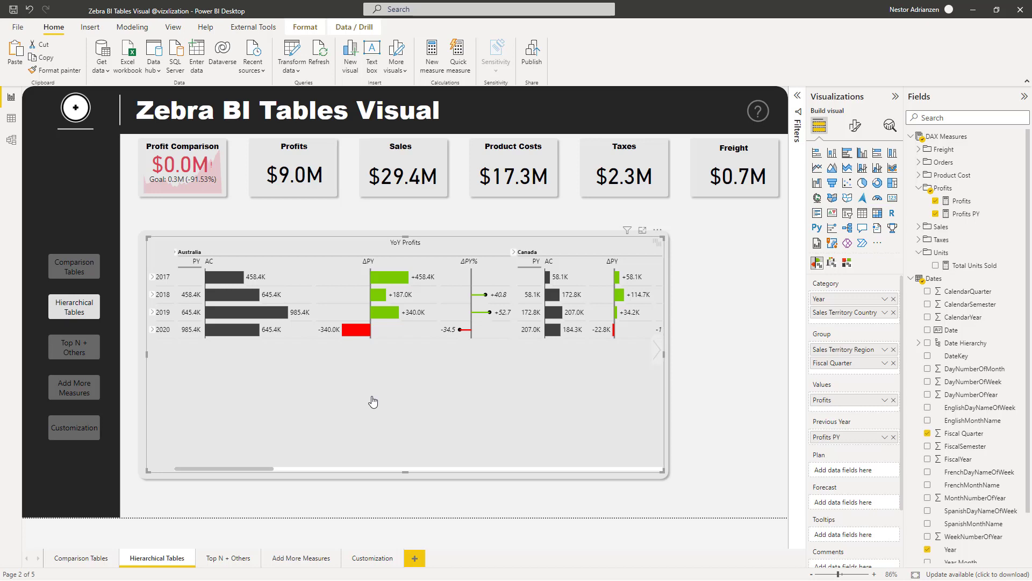
{"action": "left_click", "coordinate": [655, 355]}
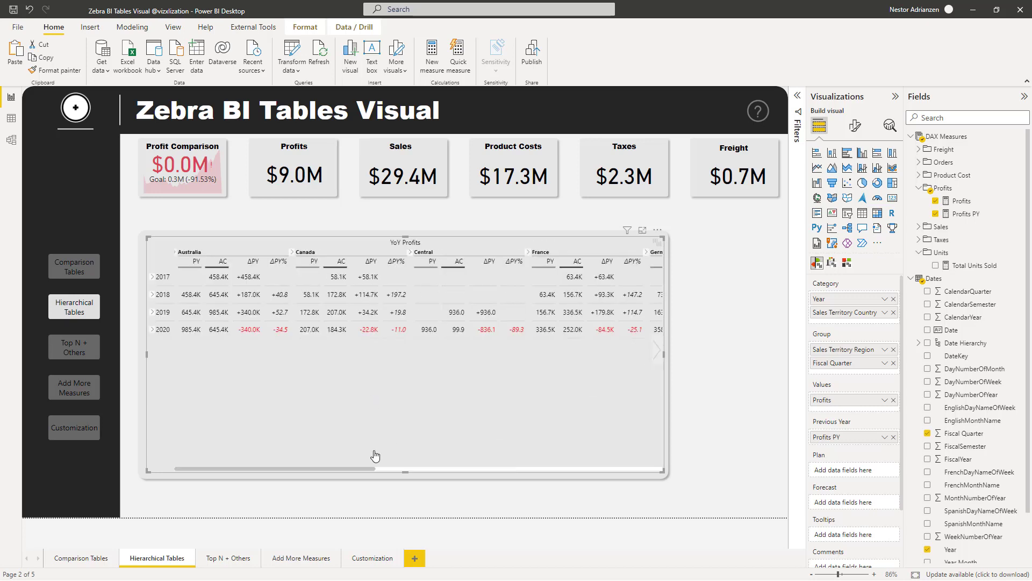
{"action": "left_click_drag", "start_coordinate": [320, 469], "coordinate": [673, 469]}
{"action": "left_click_drag", "start_coordinate": [584, 462], "coordinate": [232, 465]}
{"action": "left_click", "coordinate": [657, 352]}
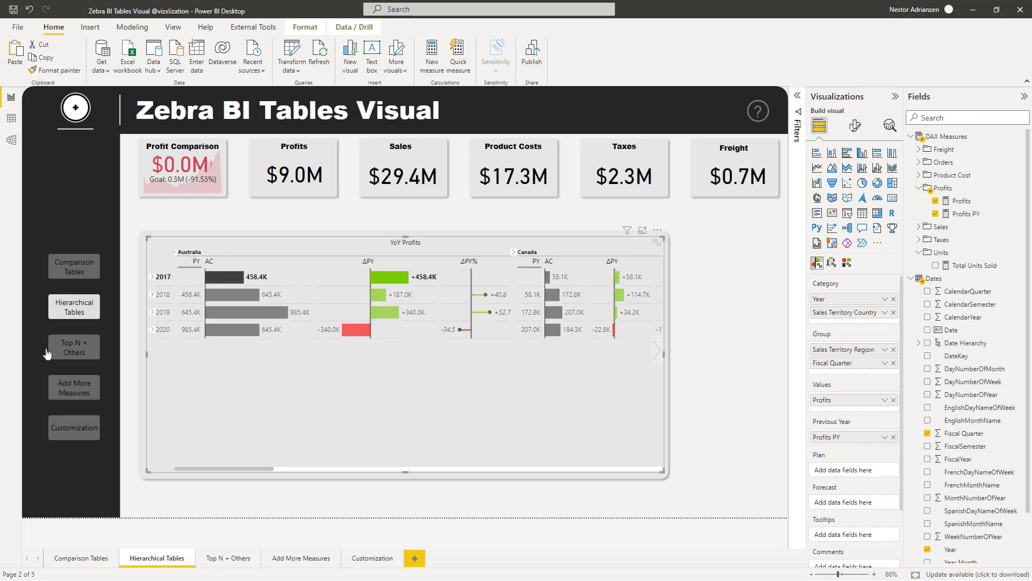
Go to the Top N + Others page and open Top/Bottom N settings from the 2017 row.
{"action": "left_click", "coordinate": [79, 355]}
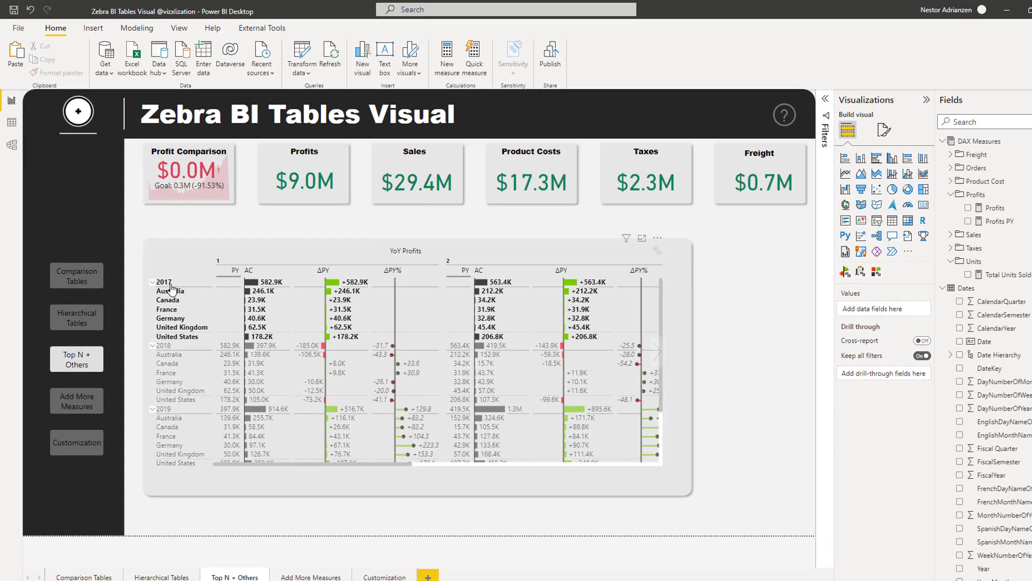
{"action": "right_click", "coordinate": [165, 274]}
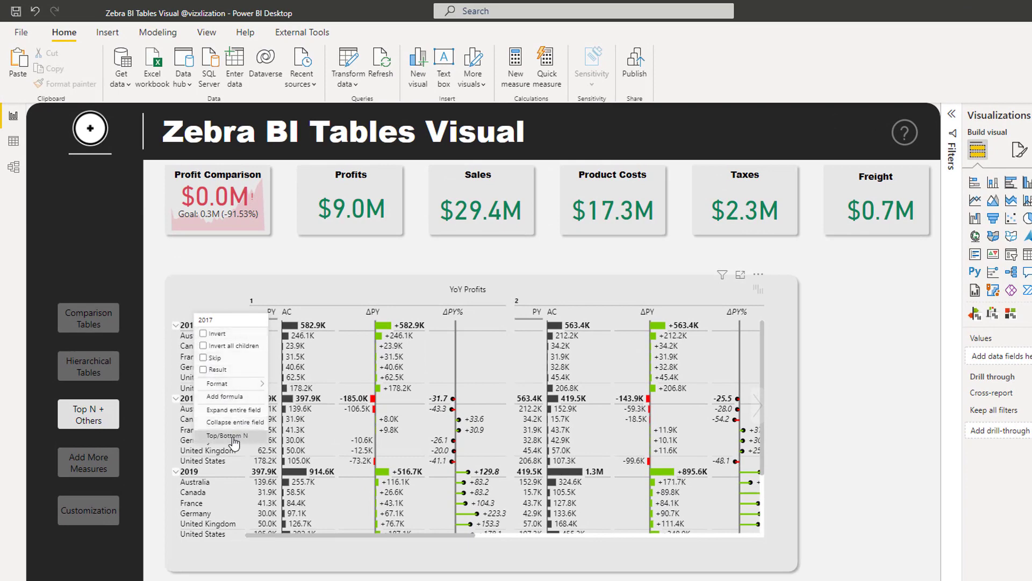
{"action": "left_click", "coordinate": [232, 438]}
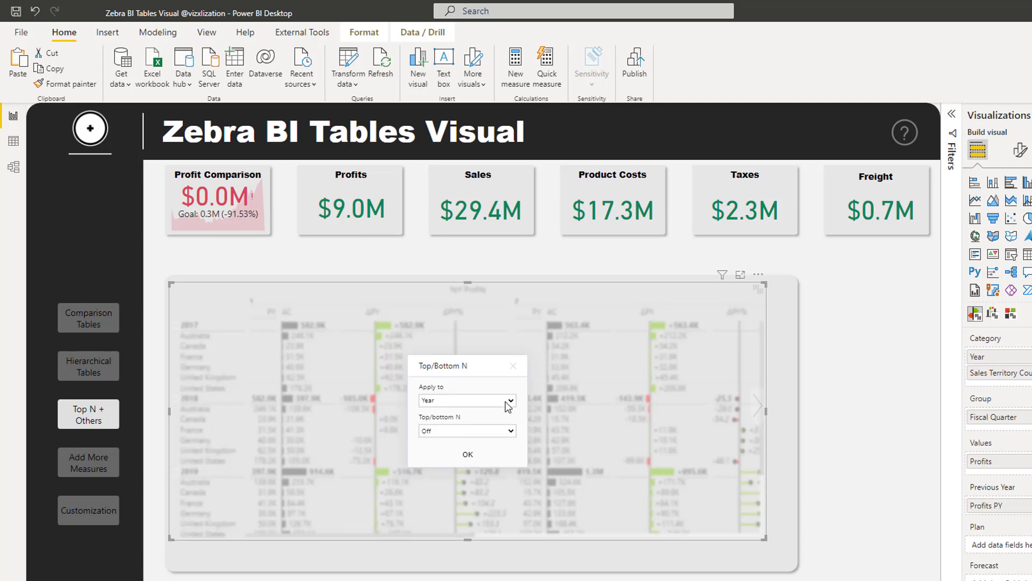
Apply Top N to Sales Territory Country by AC, keeping three countries per year plus Others.
{"action": "left_click", "coordinate": [508, 402]}
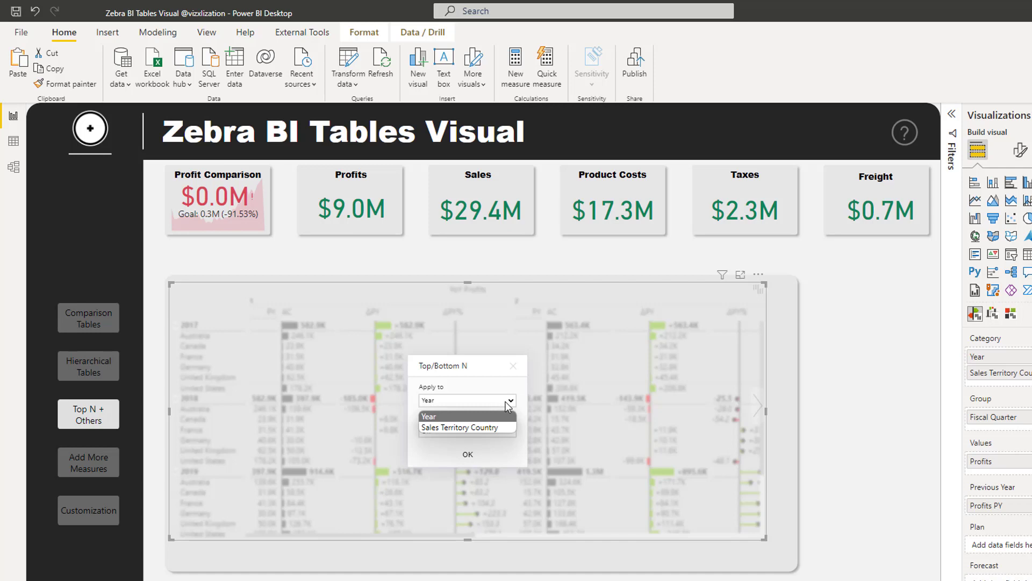
{"action": "left_click", "coordinate": [452, 428]}
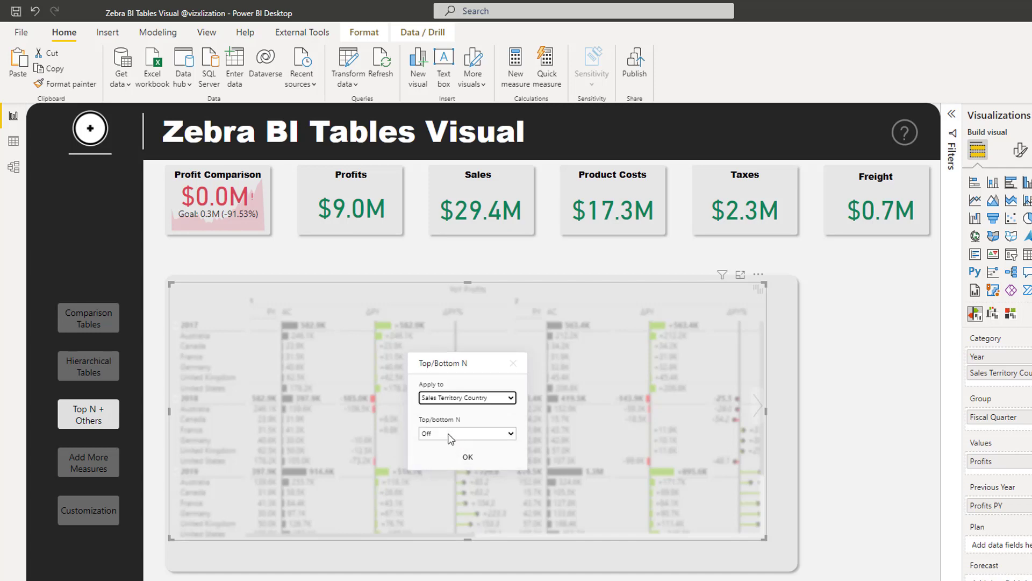
{"action": "left_click", "coordinate": [447, 434]}
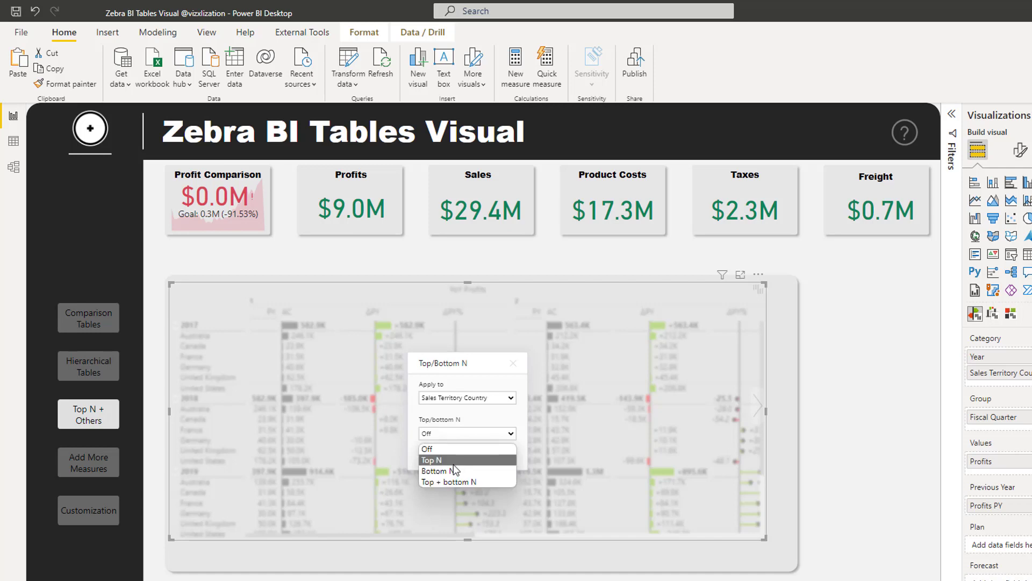
{"action": "left_click", "coordinate": [454, 461]}
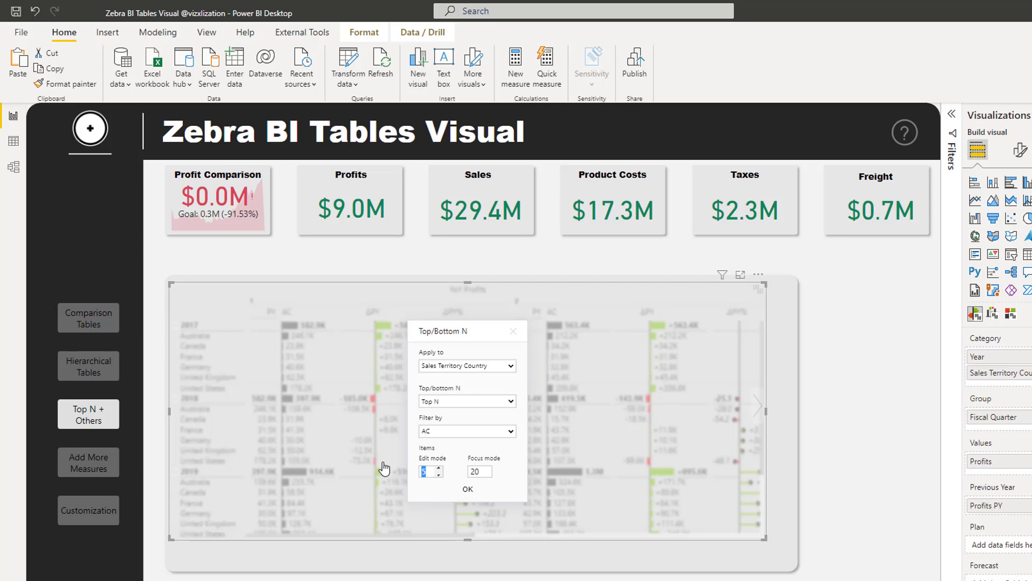
{"action": "left_click", "coordinate": [468, 488]}
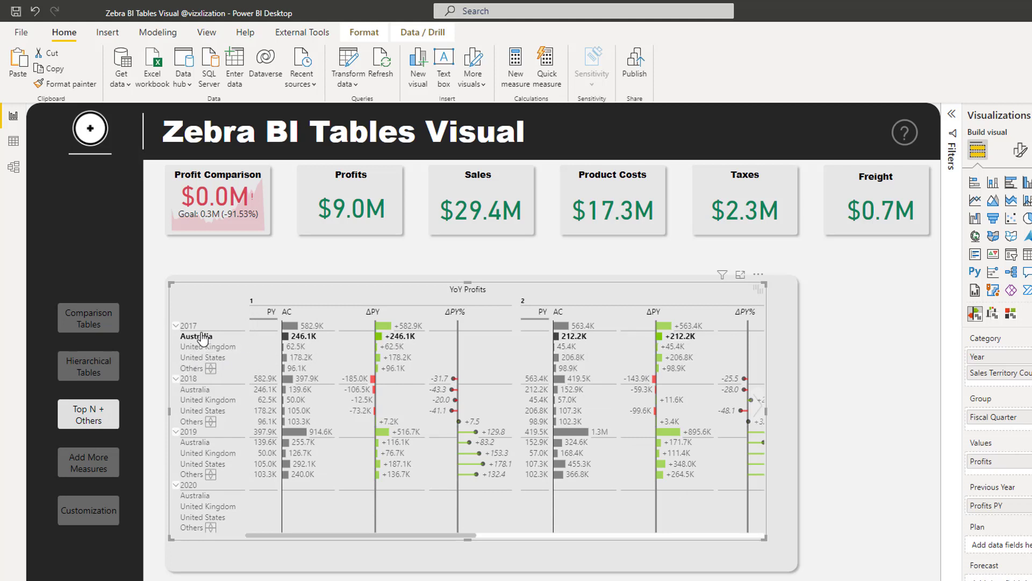
Step the Top N table through top 4, top 3, then top 2 countries and move to the Add More Measures page.
{"action": "left_click", "coordinate": [211, 370]}
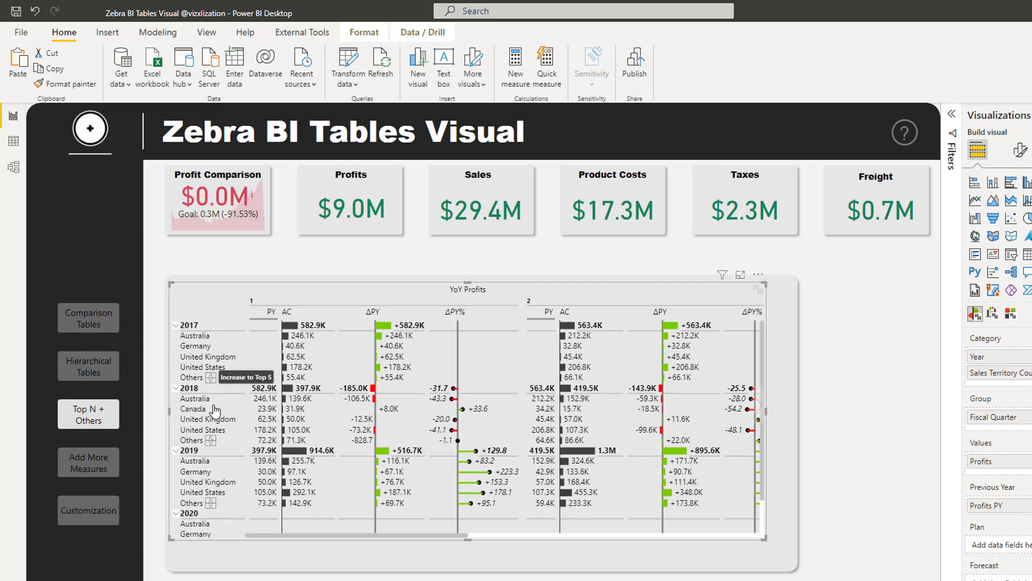
{"action": "left_click", "coordinate": [211, 377]}
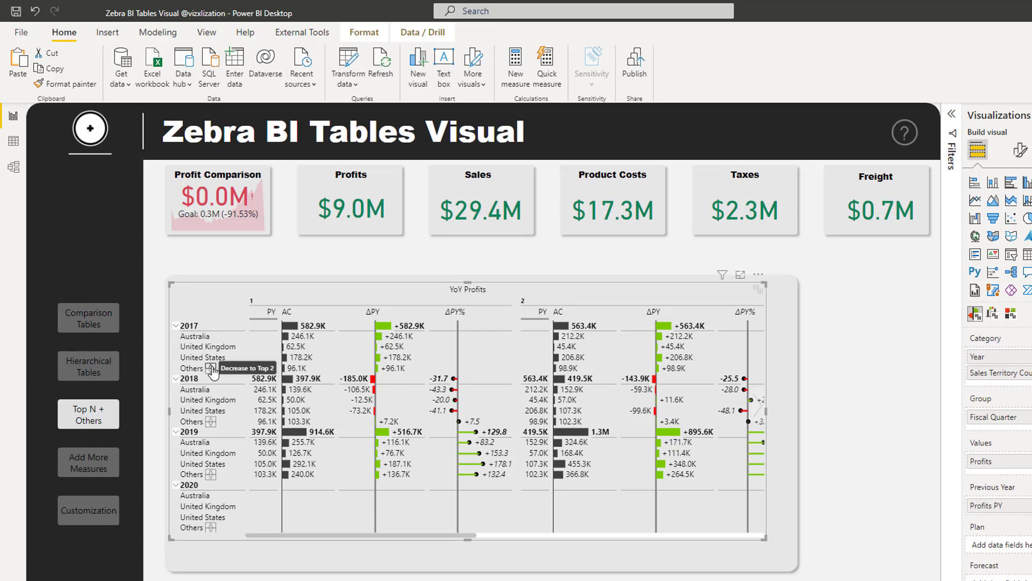
{"action": "left_click", "coordinate": [211, 368]}
{"action": "mouse_move", "coordinate": [293, 422]}
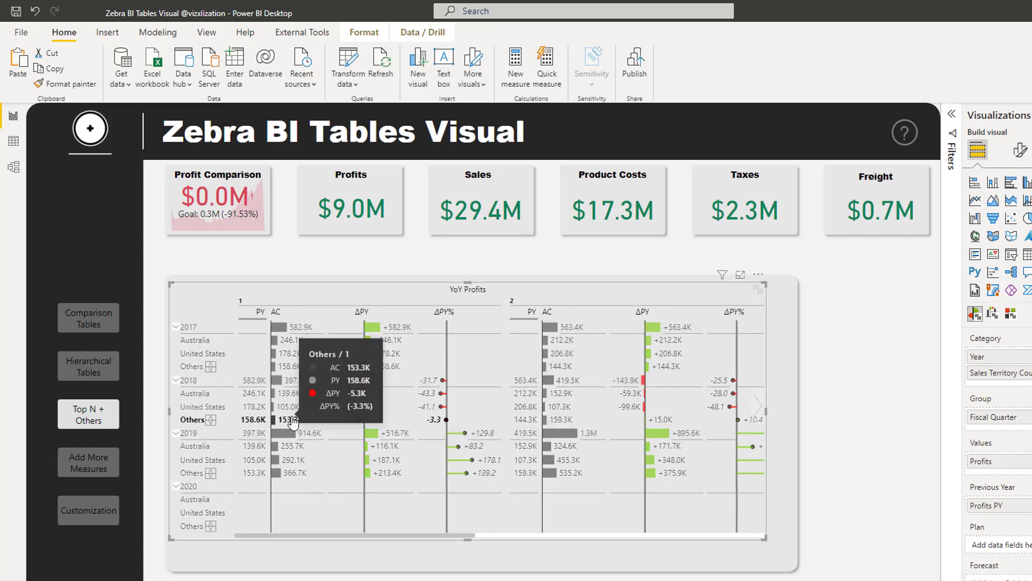
{"action": "left_click", "coordinate": [89, 467]}
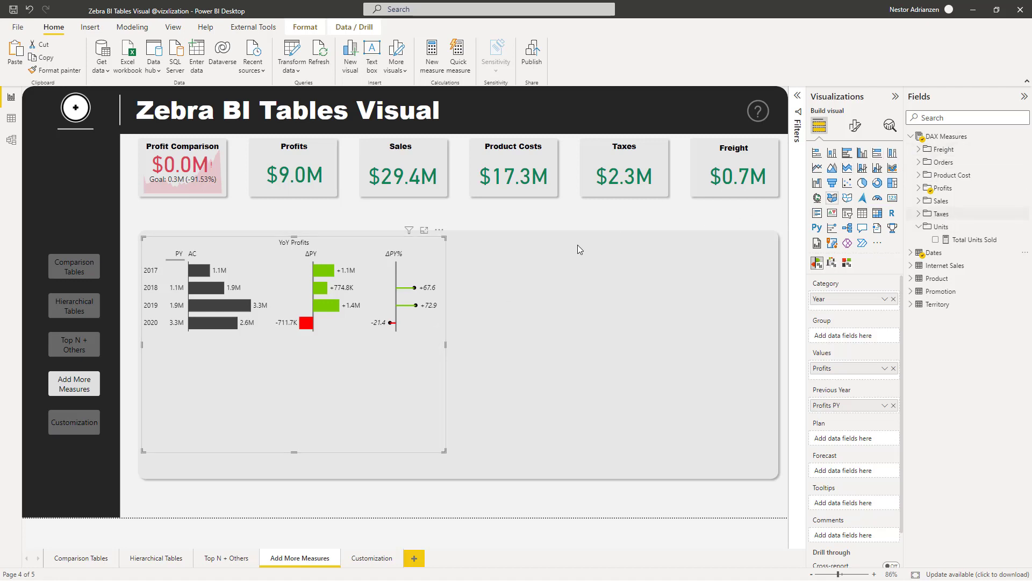
Add Total Freight, Total Orders and Product Cost from their DAX Measures folders to the table's values.
{"action": "left_click", "coordinate": [920, 151]}
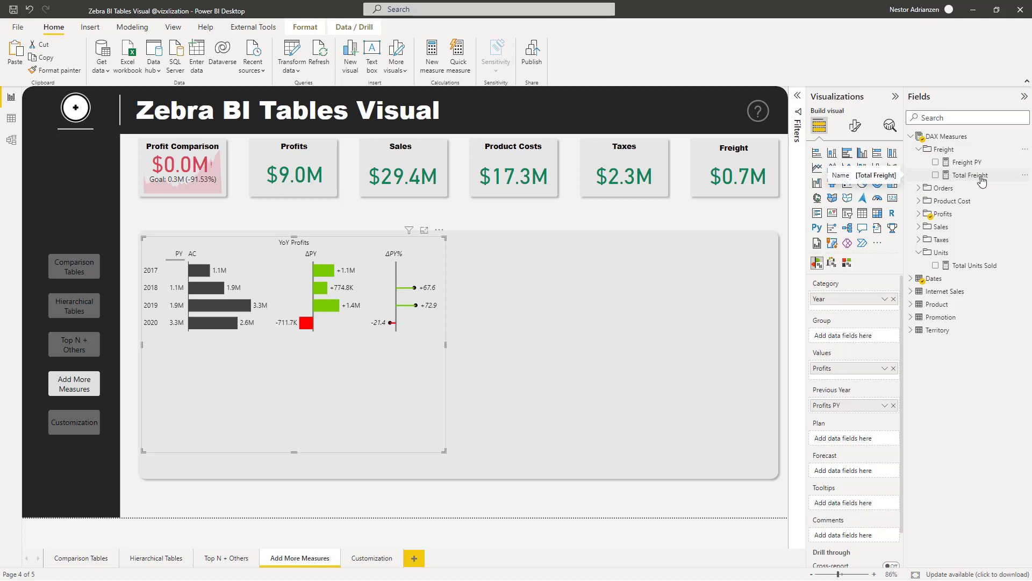
{"action": "left_click_drag", "start_coordinate": [974, 179], "coordinate": [853, 375]}
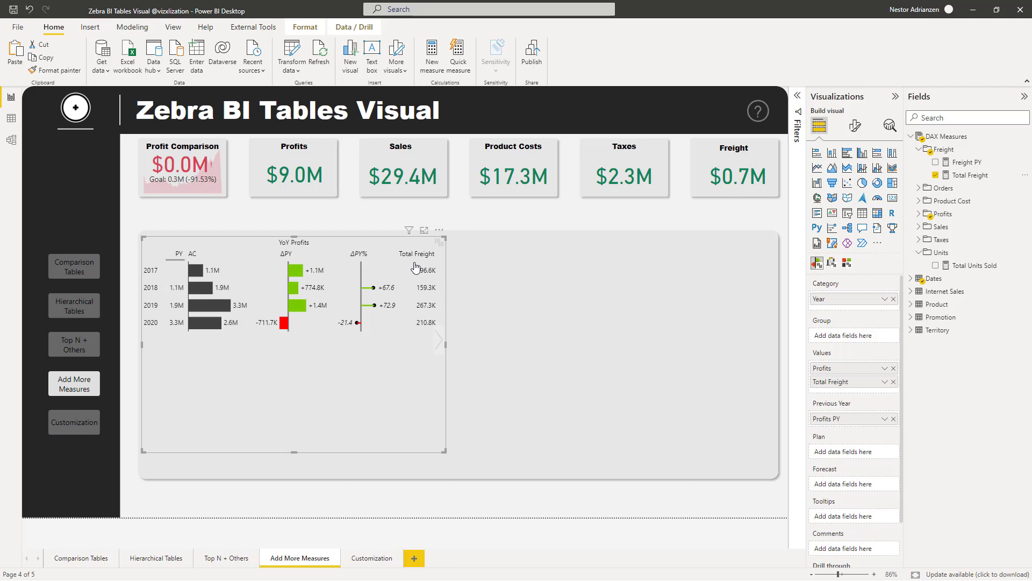
{"action": "left_click", "coordinate": [919, 150]}
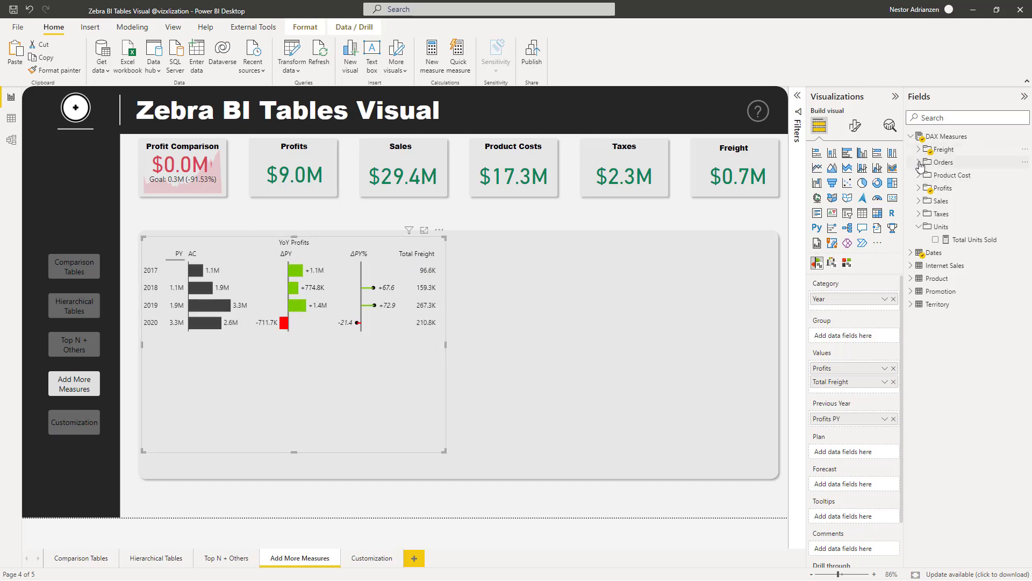
{"action": "left_click", "coordinate": [919, 163]}
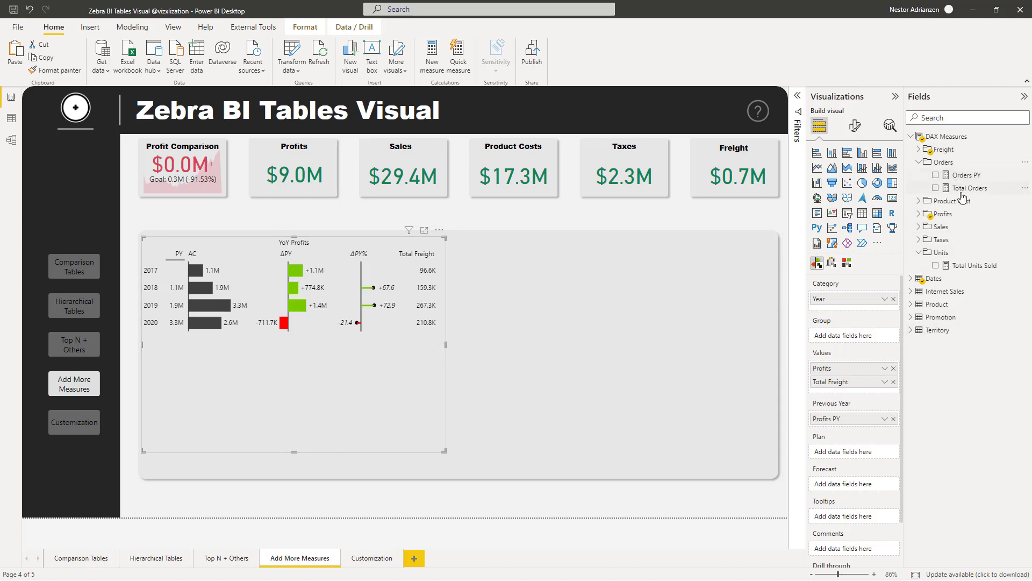
{"action": "left_click_drag", "start_coordinate": [965, 195], "coordinate": [843, 397]}
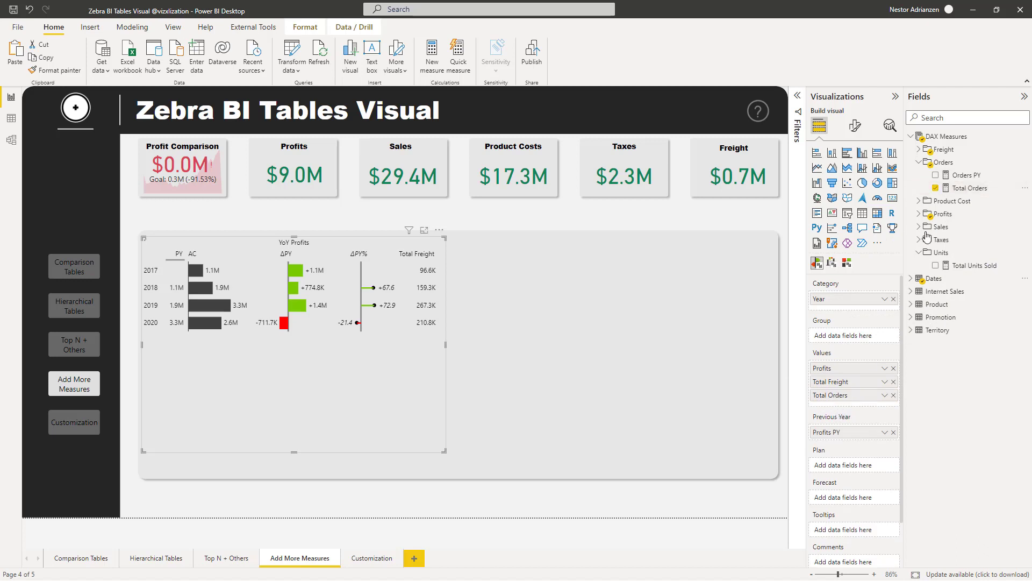
{"action": "left_click", "coordinate": [920, 163]}
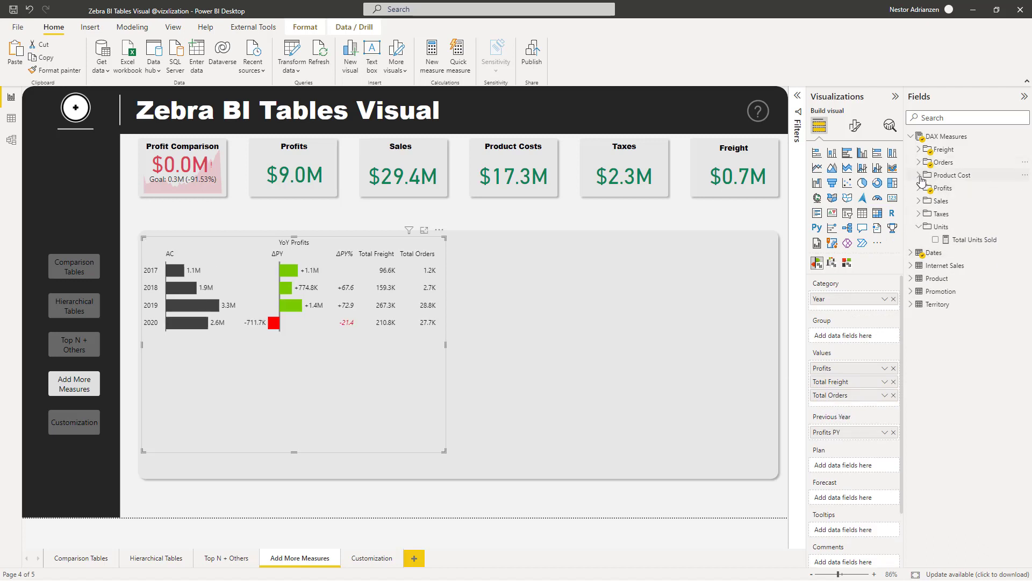
{"action": "left_click", "coordinate": [921, 178]}
{"action": "left_click_drag", "start_coordinate": [971, 192], "coordinate": [859, 413]}
{"action": "left_click", "coordinate": [920, 176]}
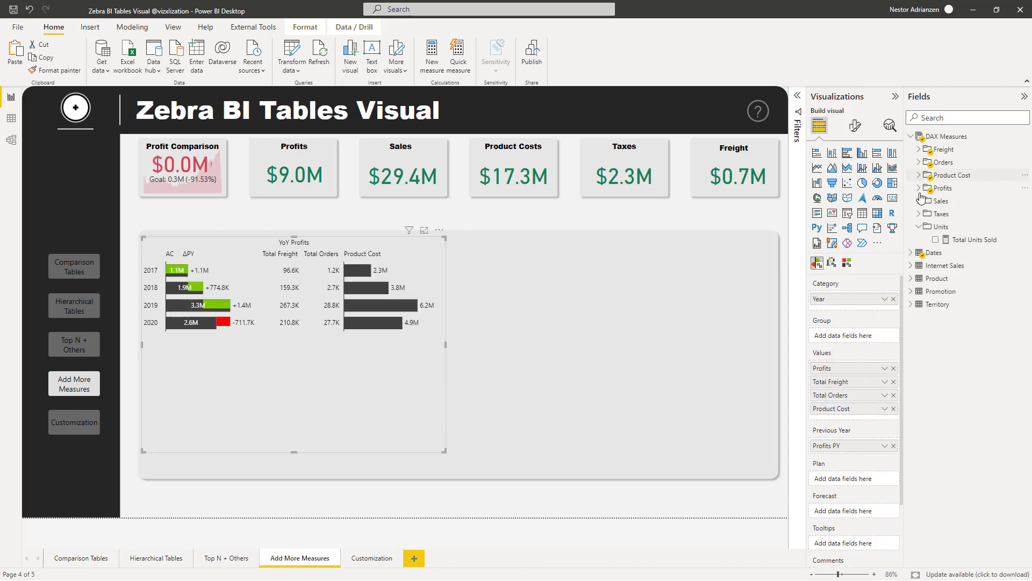
Add Total Sales and Total Taxes to the YoY Profits table's values.
{"action": "left_click", "coordinate": [918, 201]}
{"action": "left_click_drag", "start_coordinate": [962, 227], "coordinate": [849, 422]}
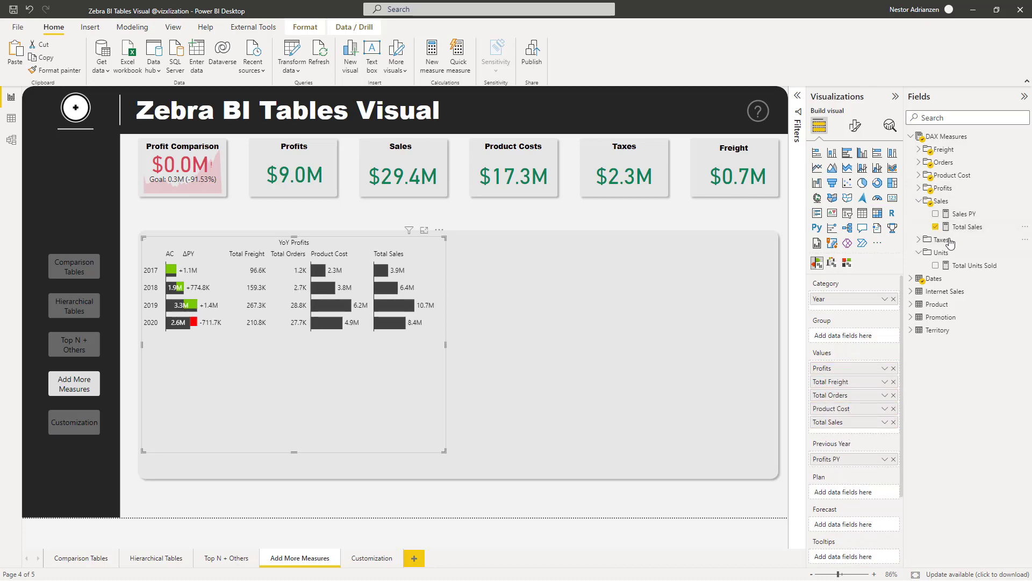
{"action": "left_click", "coordinate": [918, 201]}
{"action": "left_click", "coordinate": [919, 214]}
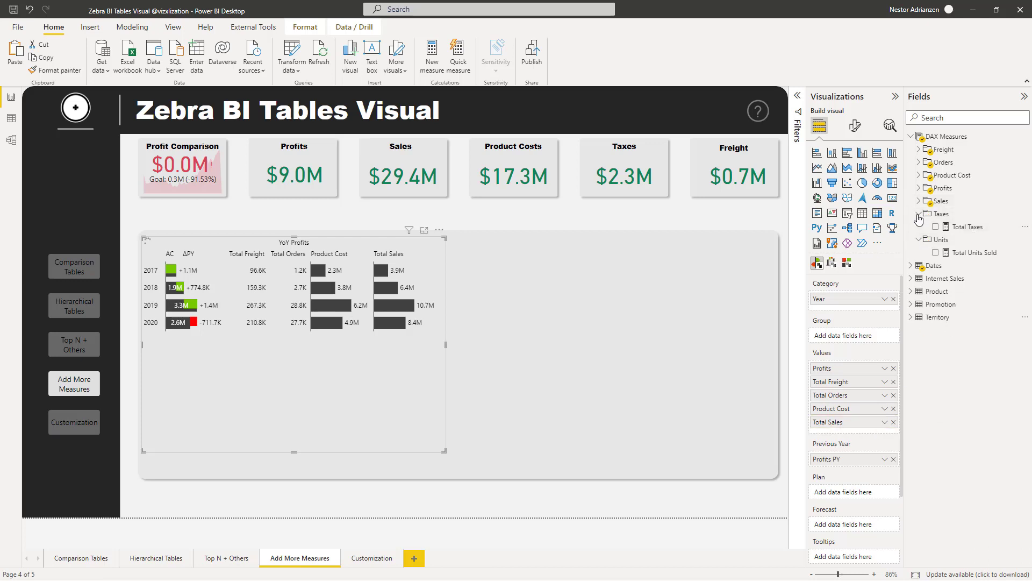
{"action": "left_click", "coordinate": [935, 226]}
{"action": "left_click", "coordinate": [919, 214]}
{"action": "left_click_drag", "start_coordinate": [965, 239], "coordinate": [846, 451]}
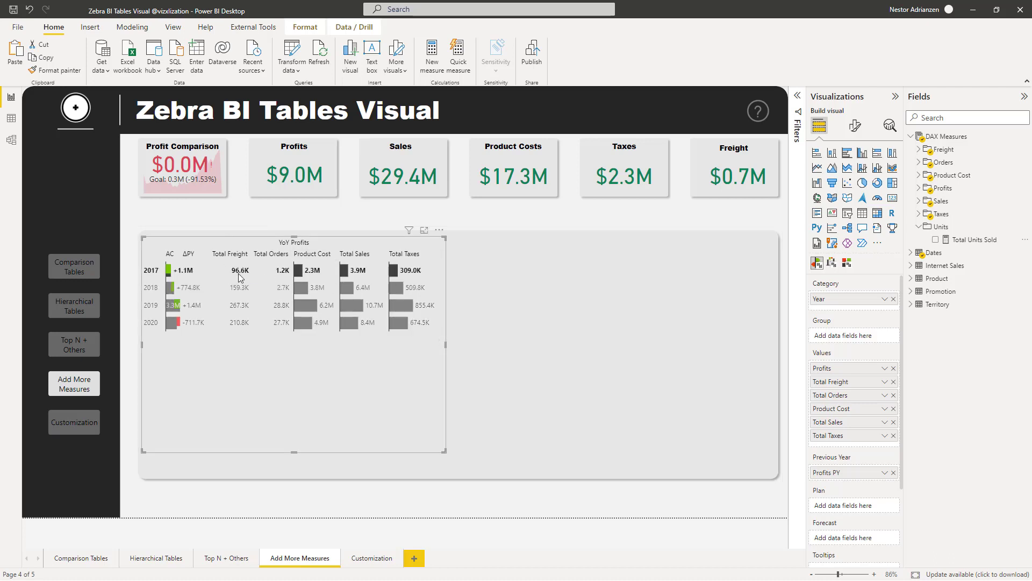
Highlight the 2017 and 2019 year rows in the table, then clear the highlight.
{"action": "left_click", "coordinate": [301, 322]}
{"action": "left_click", "coordinate": [414, 357]}
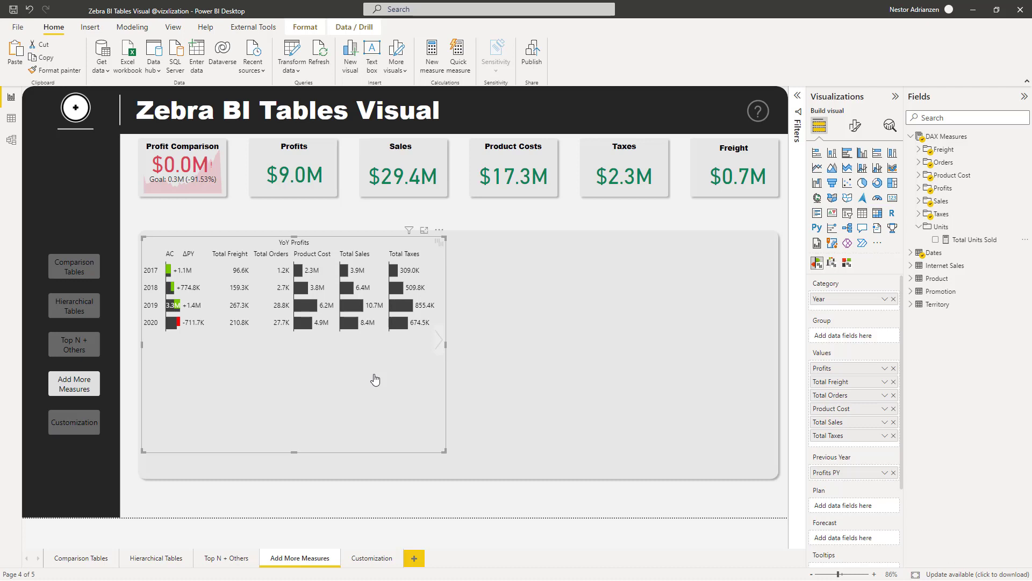
{"action": "left_click", "coordinate": [205, 322]}
{"action": "left_click", "coordinate": [302, 304]}
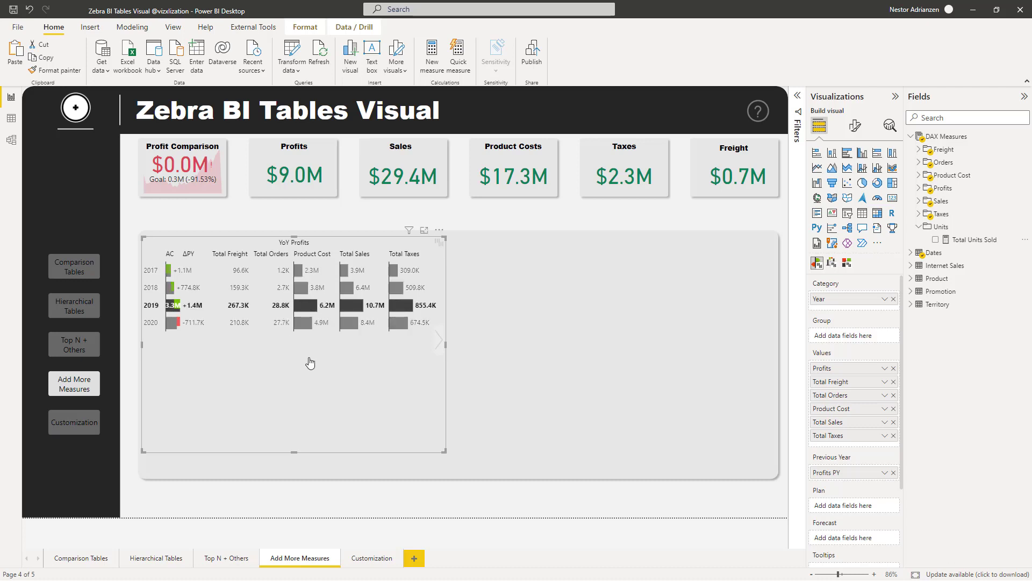
{"action": "left_click", "coordinate": [328, 393]}
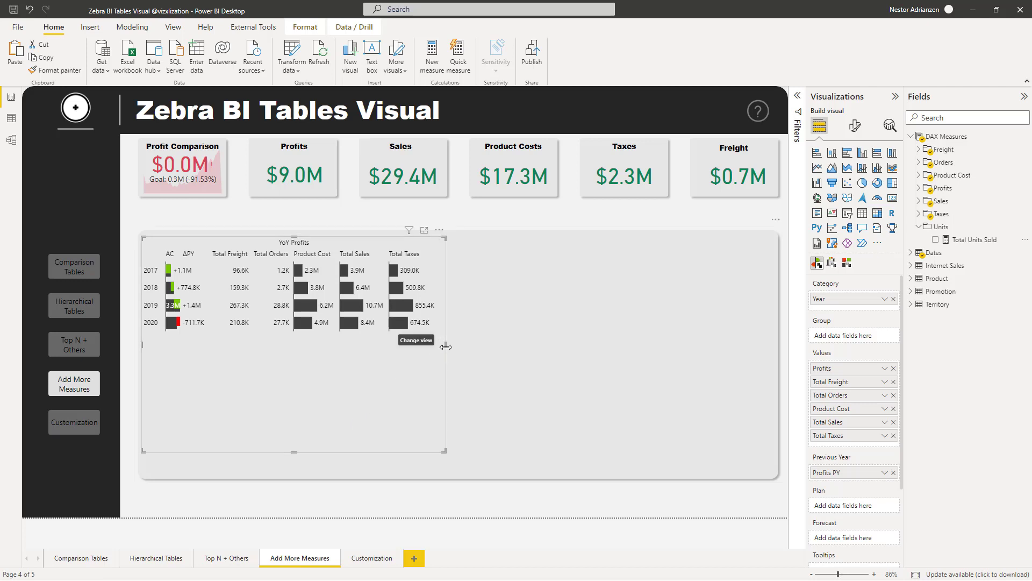
Widen the visual, show Total Freight and Total Orders as bars, then switch to compact table view.
{"action": "left_click_drag", "start_coordinate": [446, 346], "coordinate": [765, 346]}
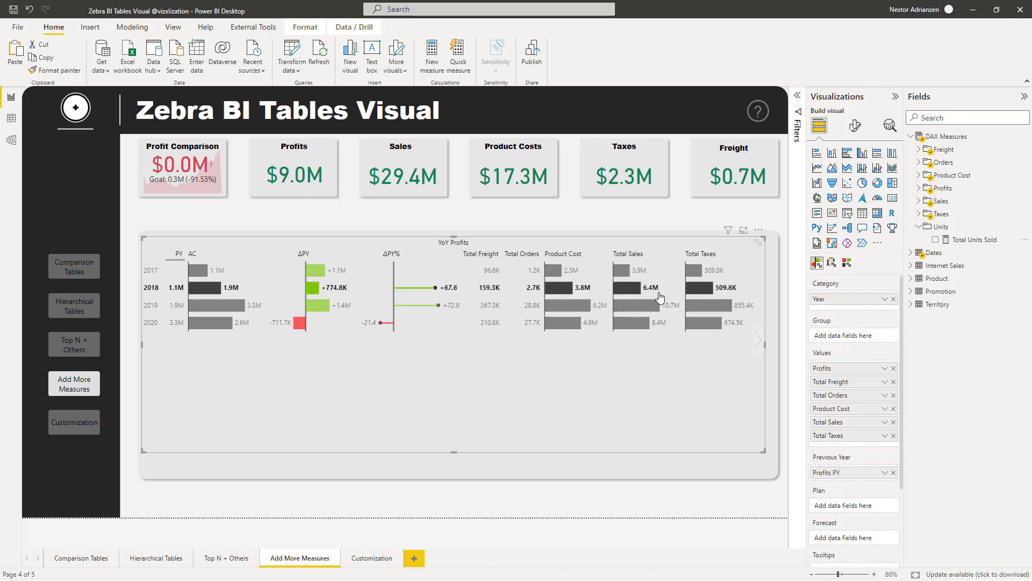
{"action": "left_click", "coordinate": [500, 259]}
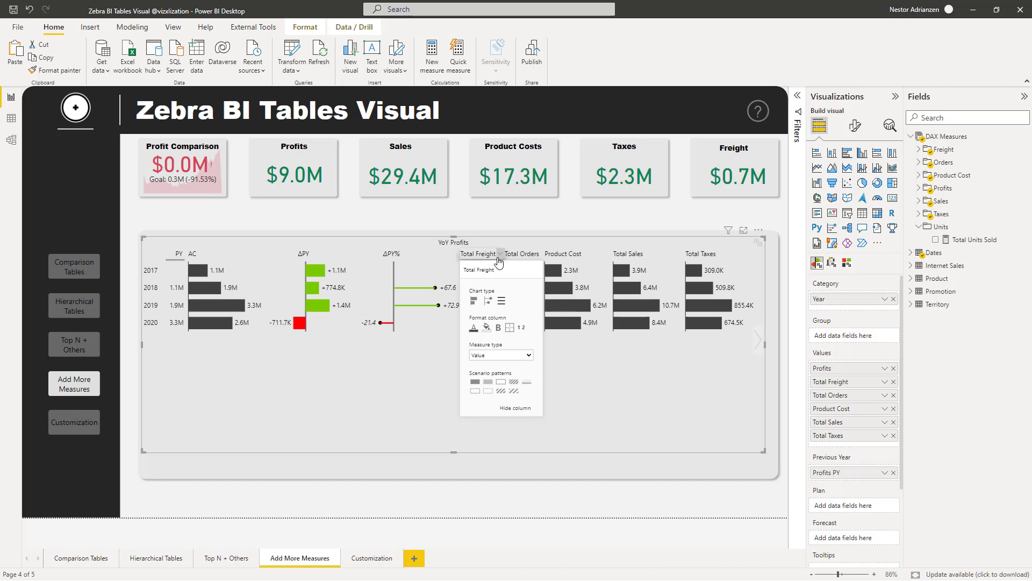
{"action": "left_click", "coordinate": [474, 303]}
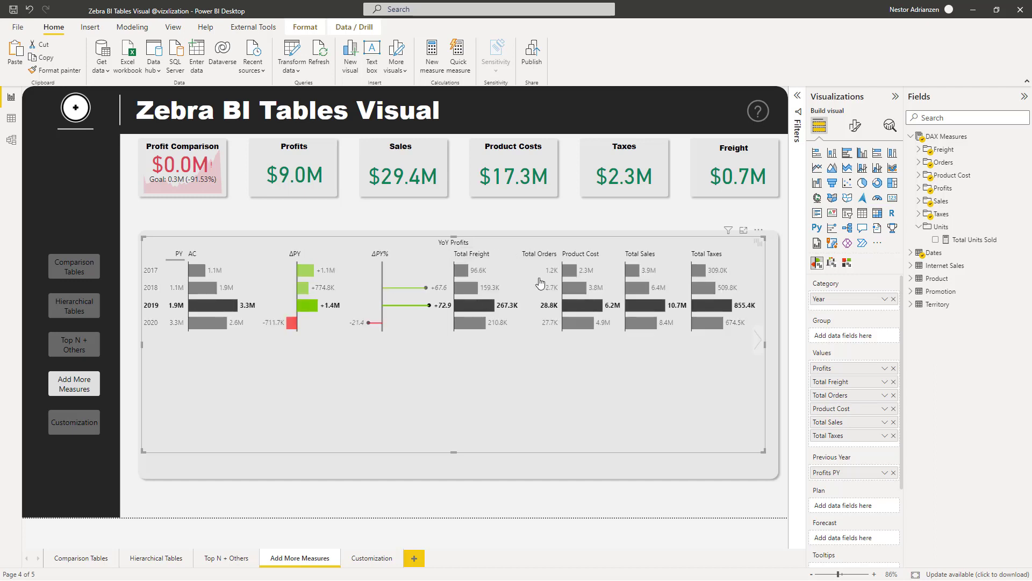
{"action": "left_click", "coordinate": [559, 258]}
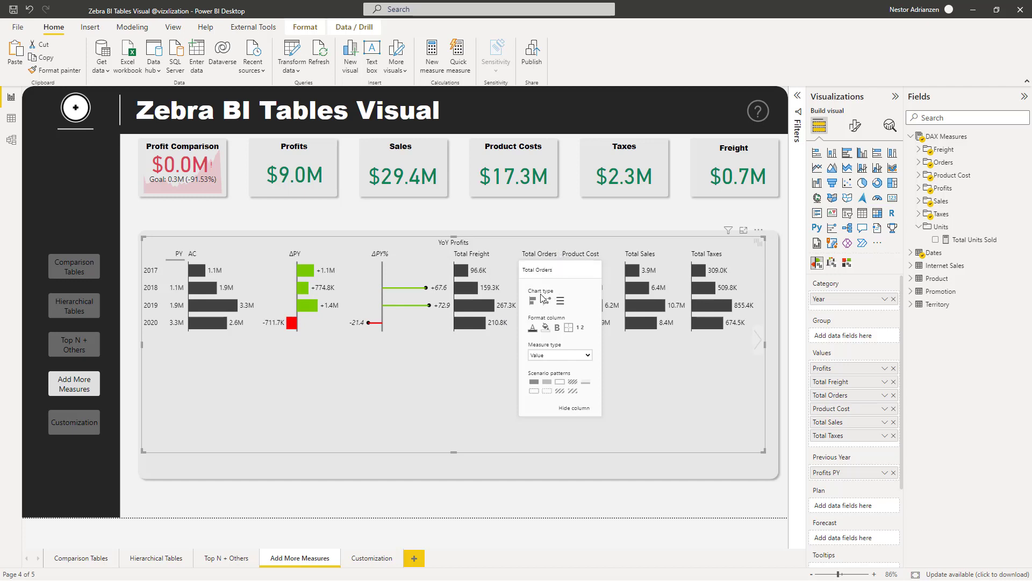
{"action": "left_click", "coordinate": [535, 305]}
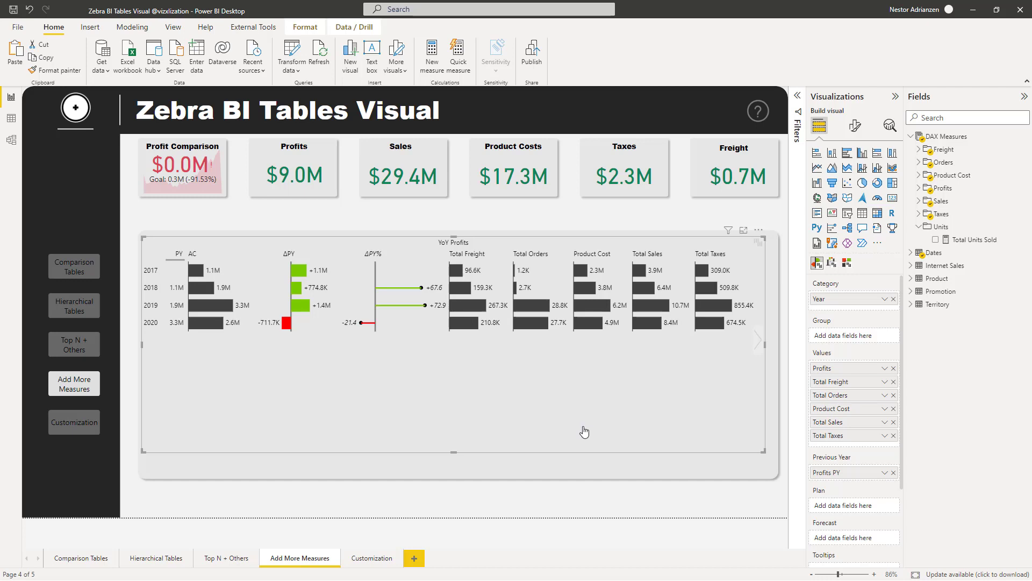
{"action": "left_click", "coordinate": [756, 341]}
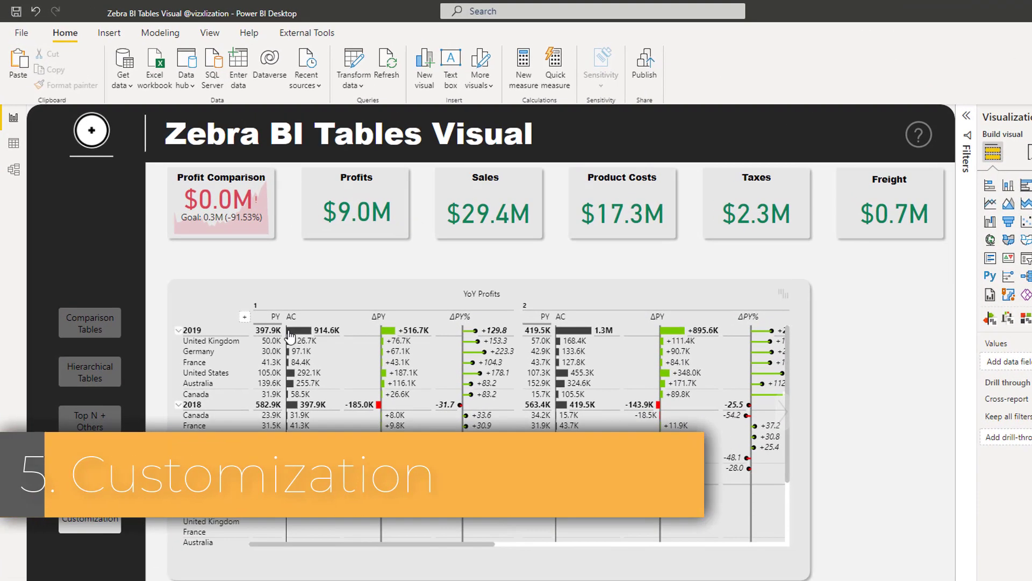
Highlight the Germany row in the Customization page's YoY Profits table, then clear the highlight.
{"action": "left_click", "coordinate": [291, 351]}
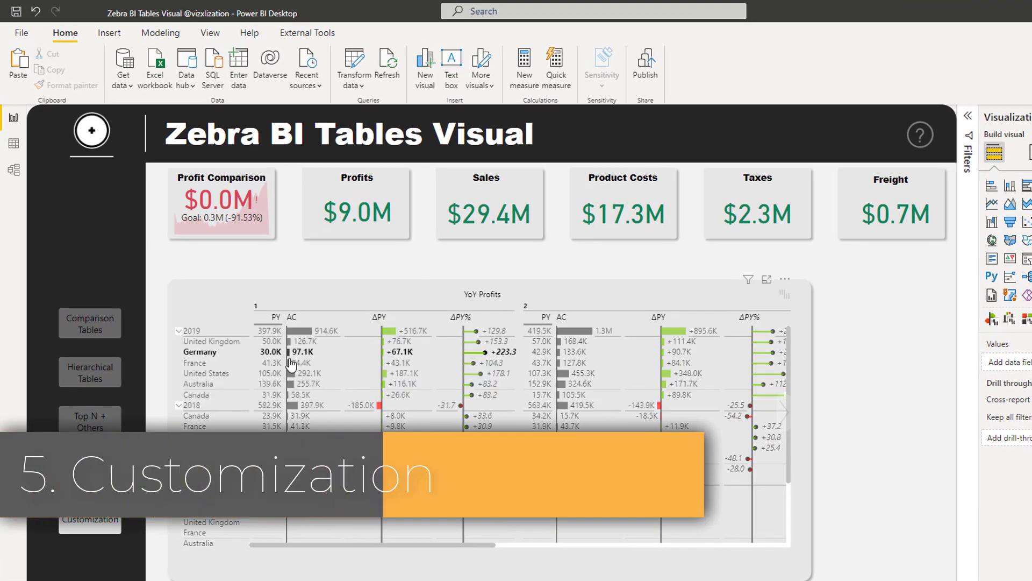
{"action": "left_click", "coordinate": [289, 357]}
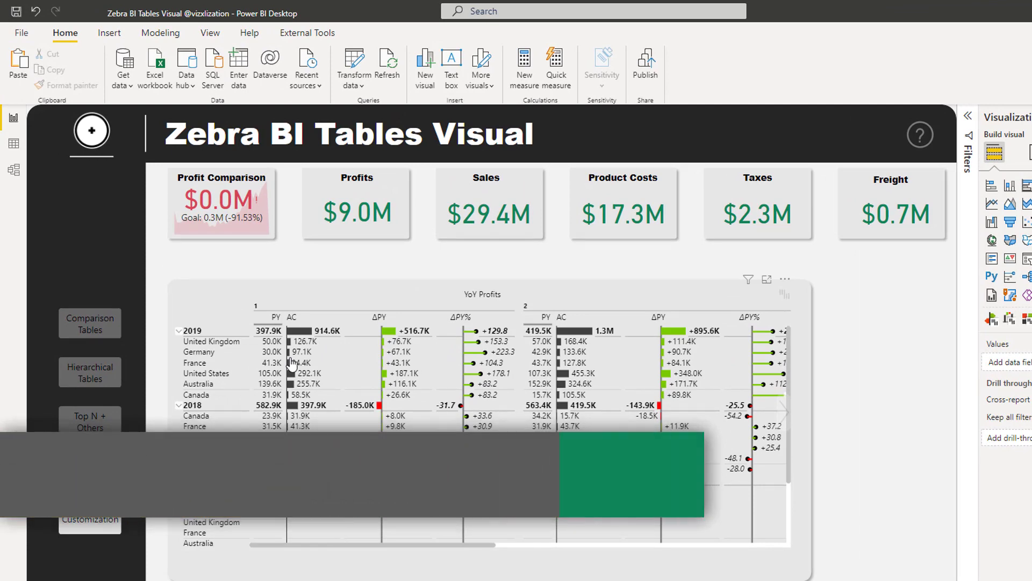
{"action": "left_click", "coordinate": [291, 353]}
{"action": "left_click", "coordinate": [279, 322]}
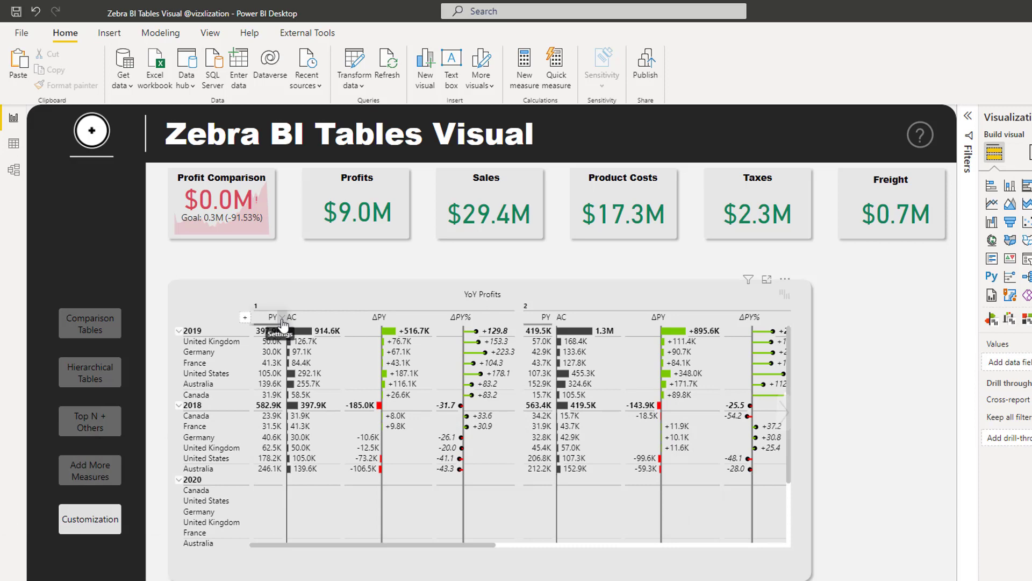
Hide the PY column from all groups and move ΔPY% in front of ΔPY.
{"action": "left_click", "coordinate": [282, 319]}
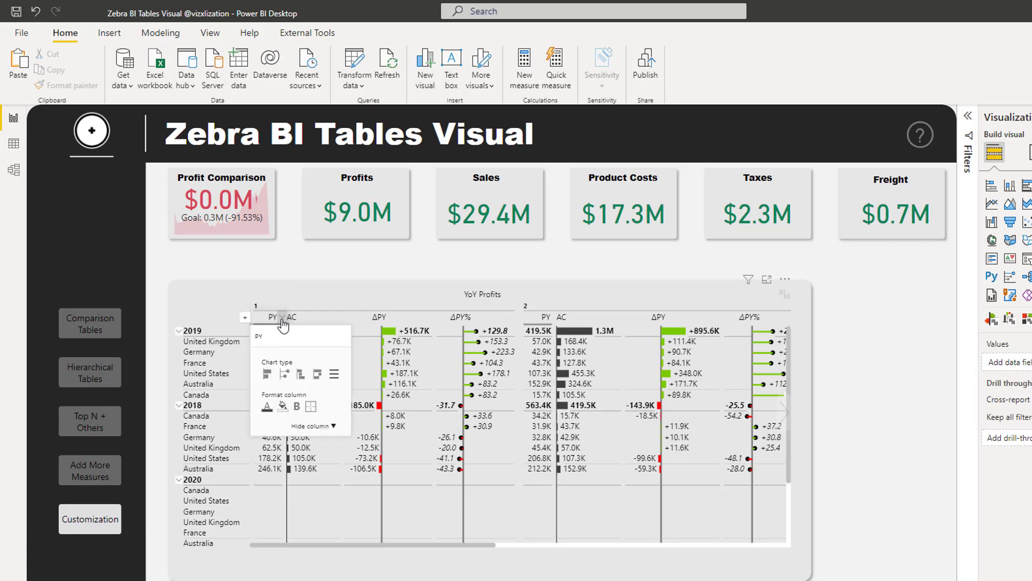
{"action": "left_click", "coordinate": [316, 428]}
{"action": "left_click", "coordinate": [311, 443]}
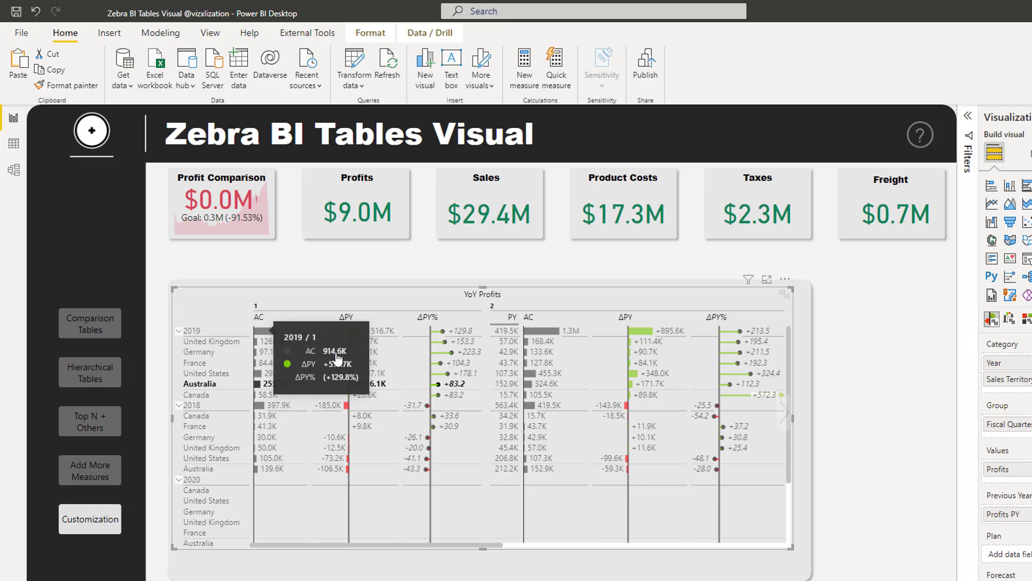
{"action": "left_click", "coordinate": [518, 317]}
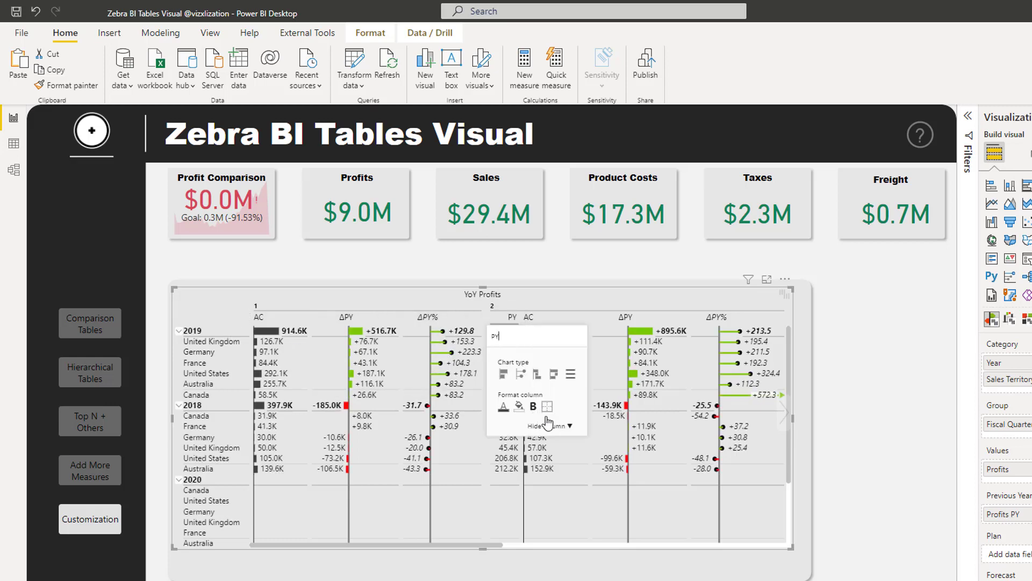
{"action": "left_click", "coordinate": [562, 427]}
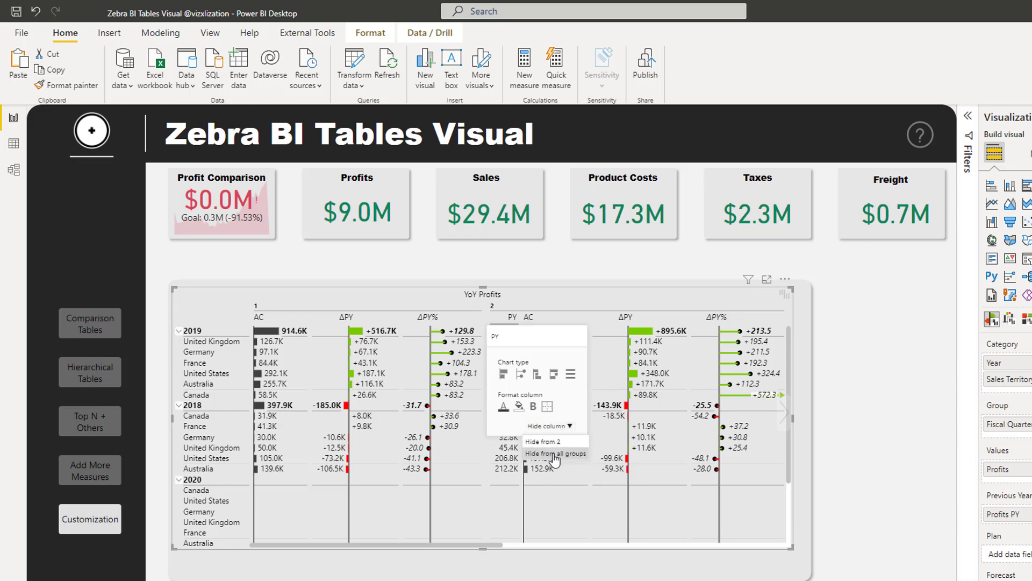
{"action": "left_click", "coordinate": [553, 457]}
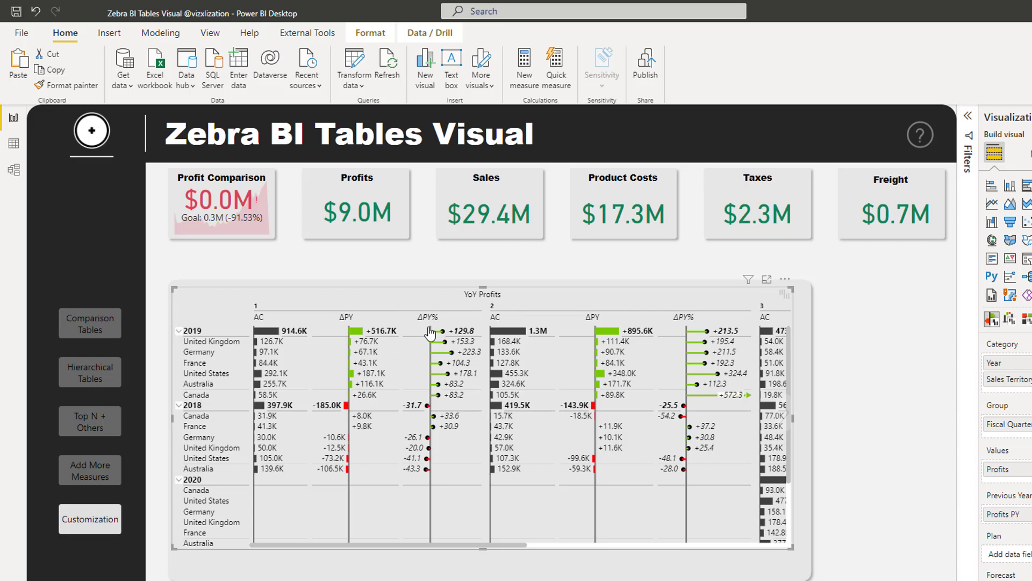
{"action": "left_click_drag", "start_coordinate": [452, 323], "coordinate": [353, 328]}
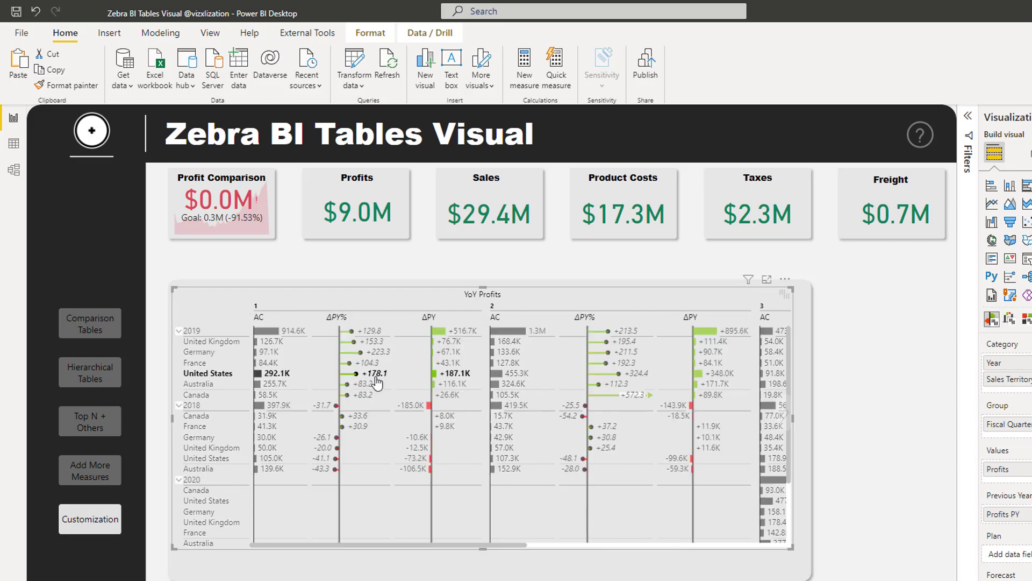
Rename the AC column header to 'Actuals' so every group shows it.
{"action": "left_click", "coordinate": [354, 335]}
{"action": "left_click", "coordinate": [353, 339]}
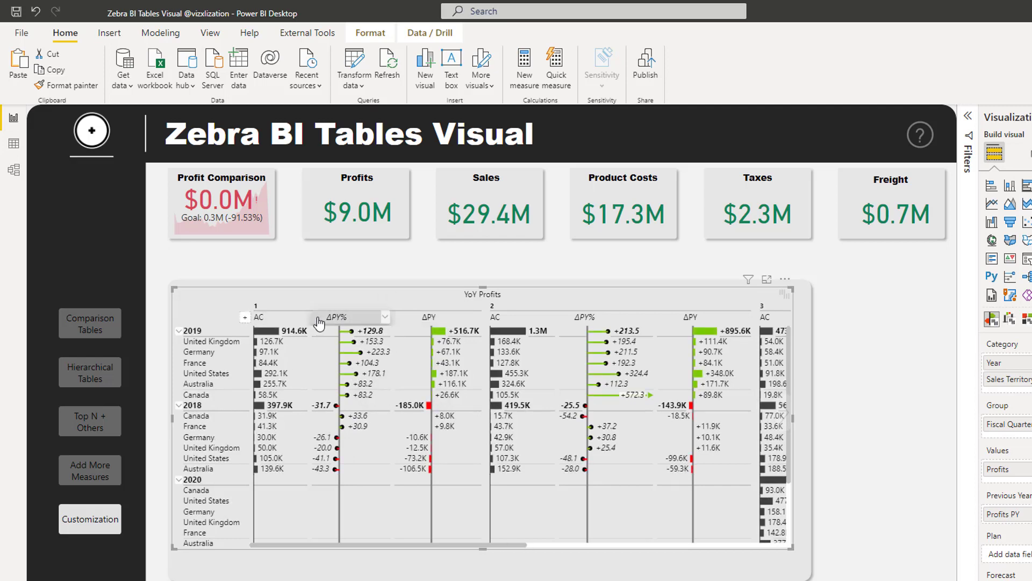
{"action": "left_click", "coordinate": [302, 320]}
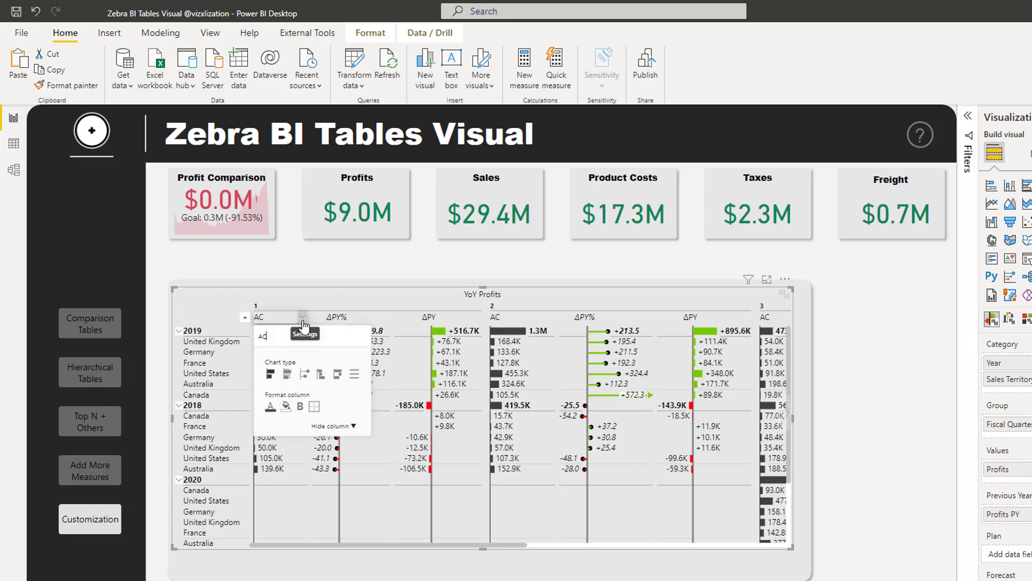
{"action": "double_click", "coordinate": [261, 336]}
{"action": "key", "text": "Return"}
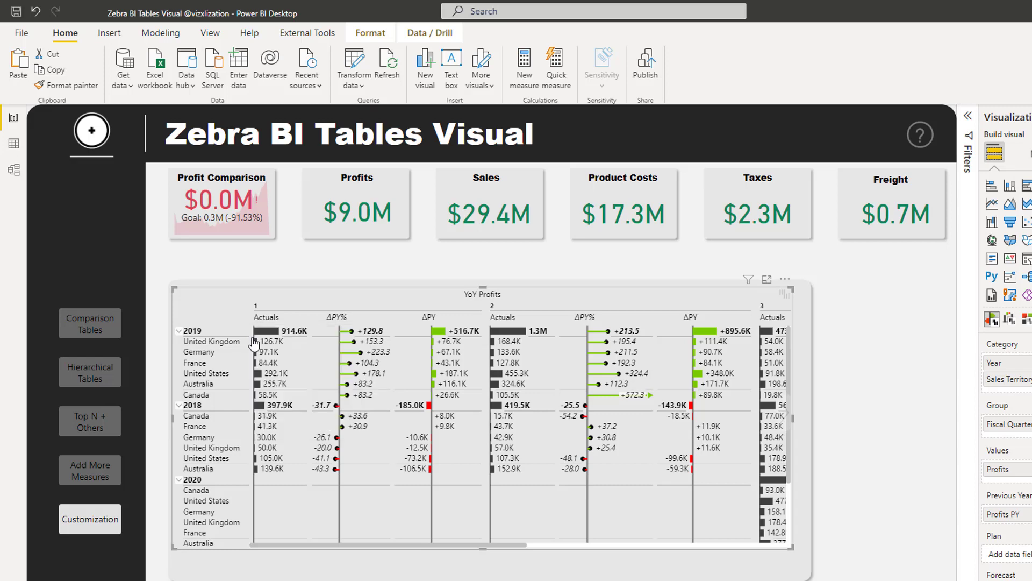
{"action": "left_click", "coordinate": [367, 333]}
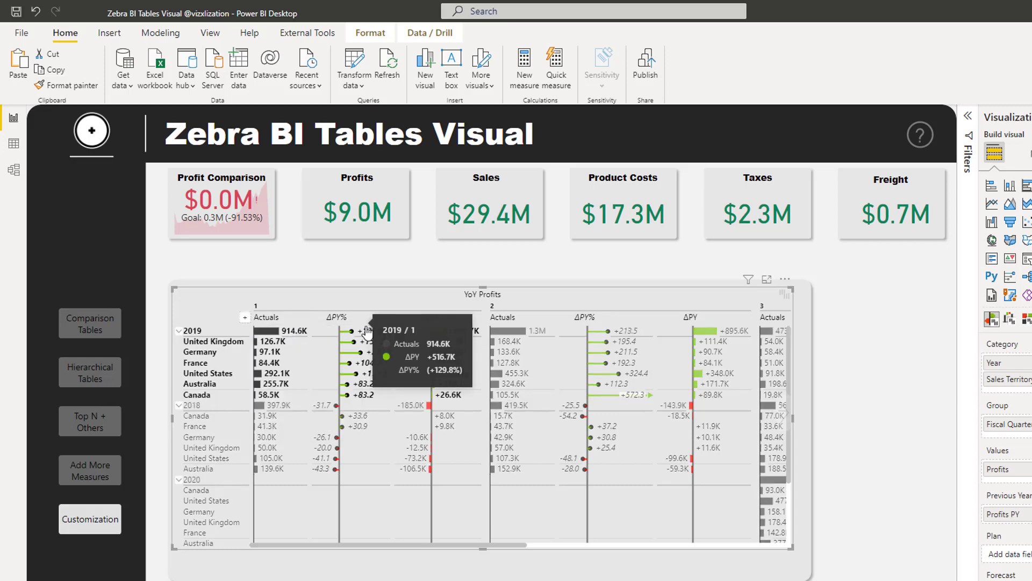
{"action": "left_click", "coordinate": [386, 551]}
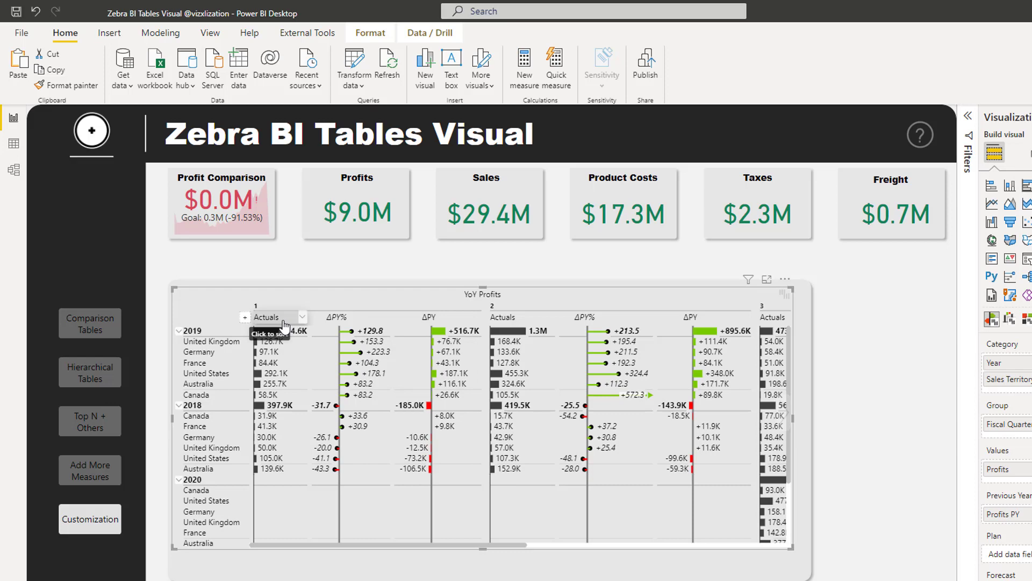
{"action": "left_click", "coordinate": [281, 330]}
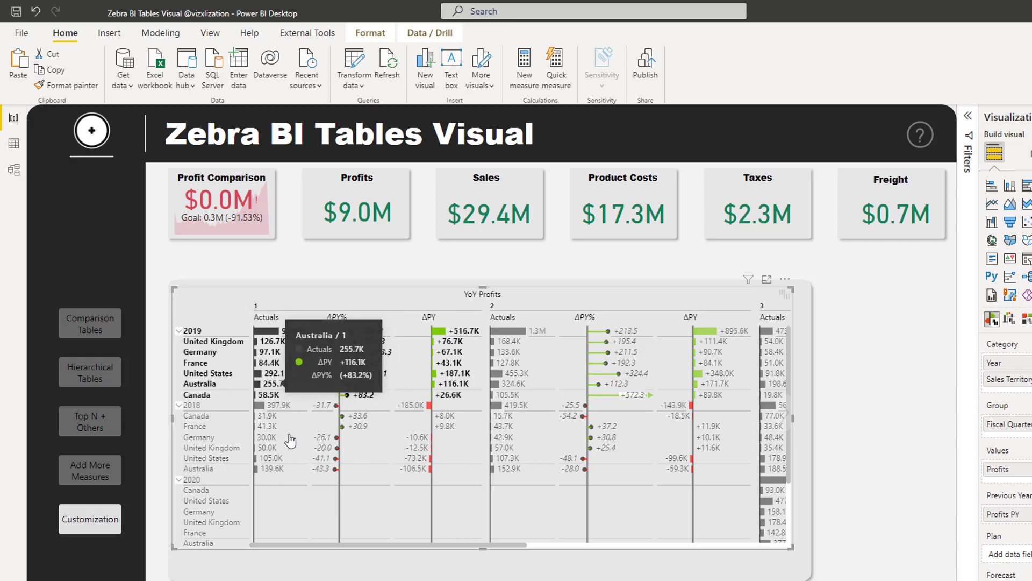
{"action": "left_click", "coordinate": [303, 320]}
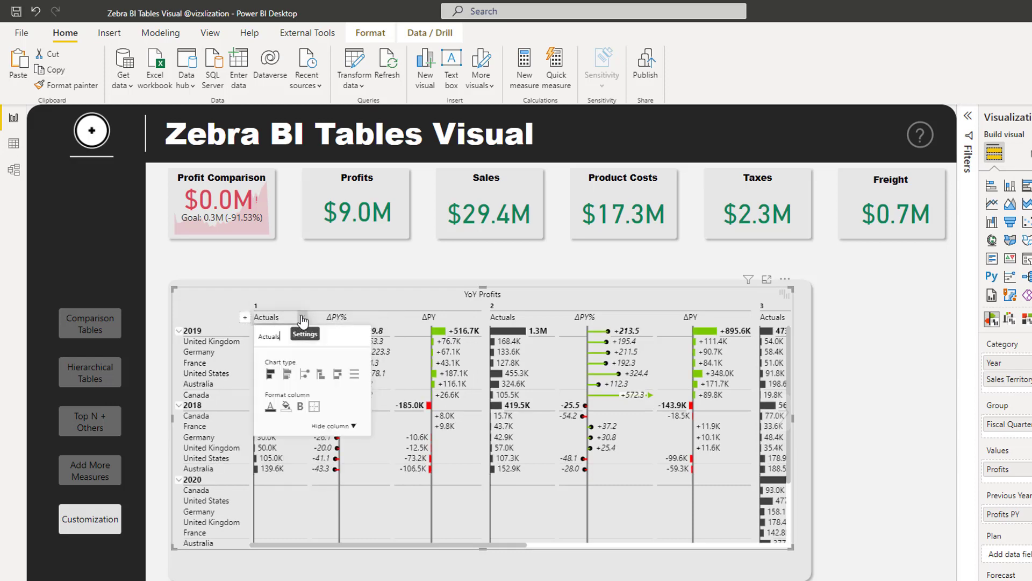
{"action": "left_click", "coordinate": [338, 376]}
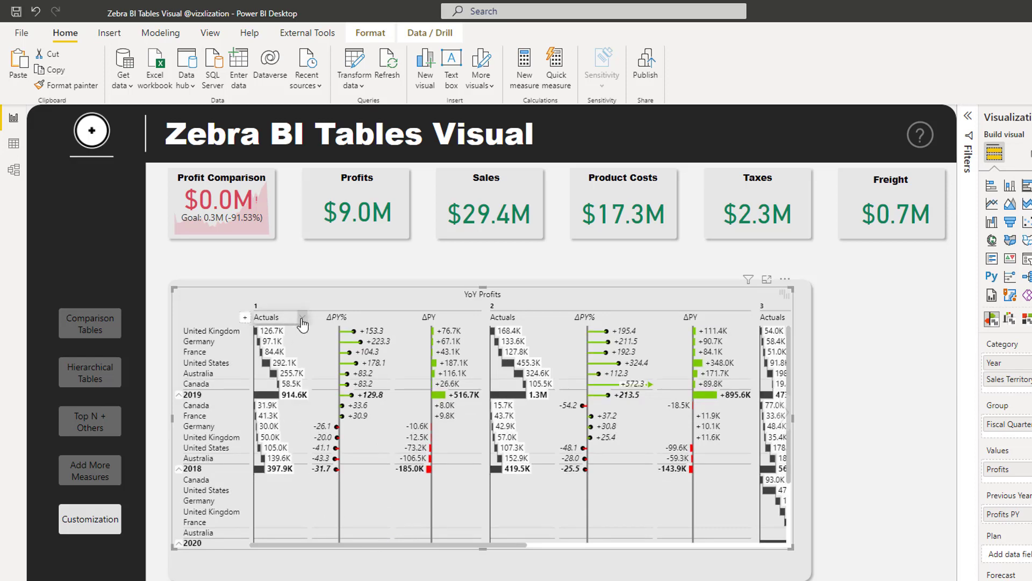
{"action": "left_click", "coordinate": [302, 318]}
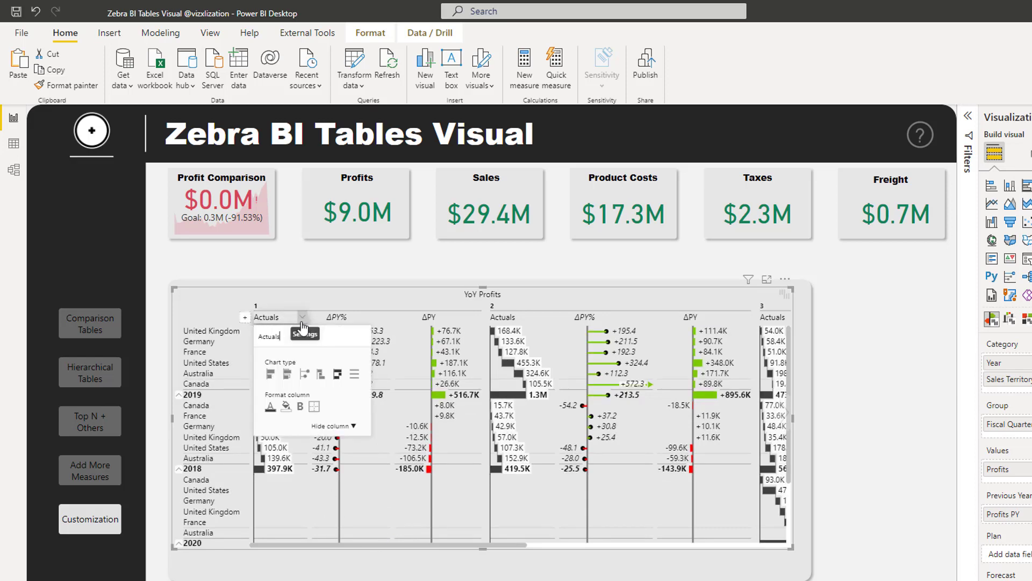
{"action": "left_click", "coordinate": [271, 375]}
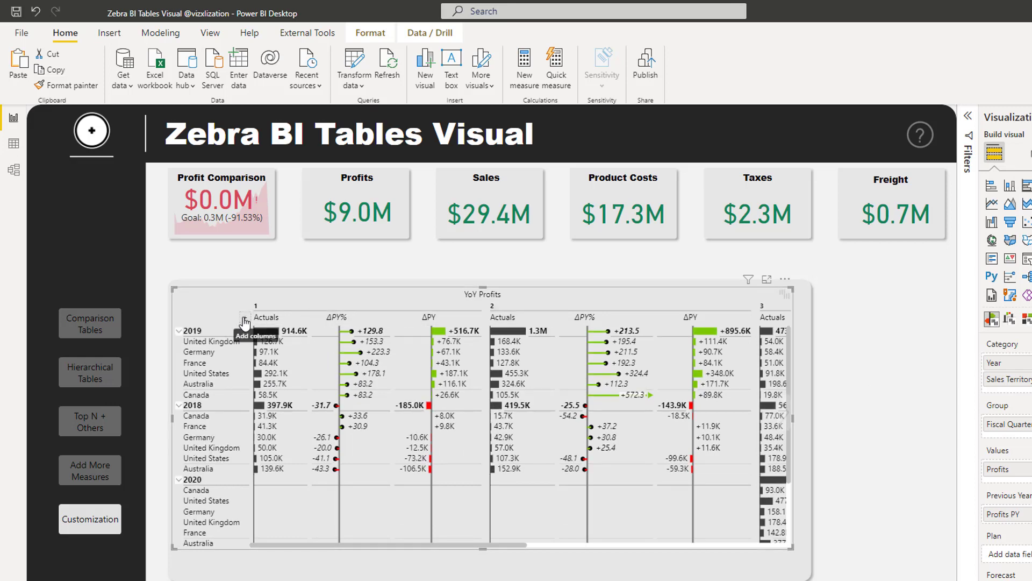
Add a grand Total column group and scroll the table right to check it, then back.
{"action": "left_click", "coordinate": [245, 320]}
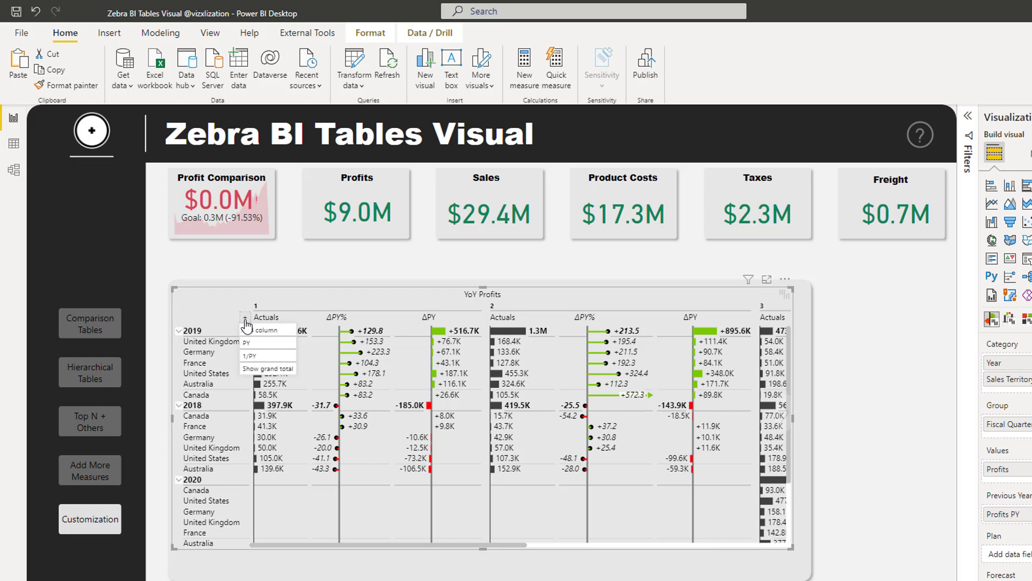
{"action": "left_click", "coordinate": [256, 369]}
{"action": "left_click_drag", "start_coordinate": [454, 547], "coordinate": [783, 557]}
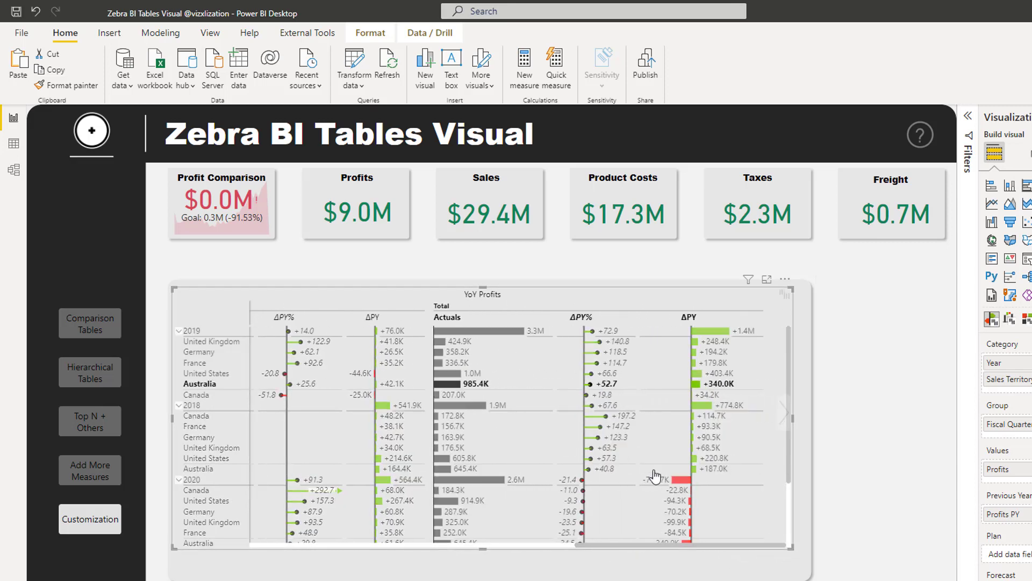
{"action": "scroll", "coordinate": [508, 437], "scroll_direction": "down", "scroll_amount": 3}
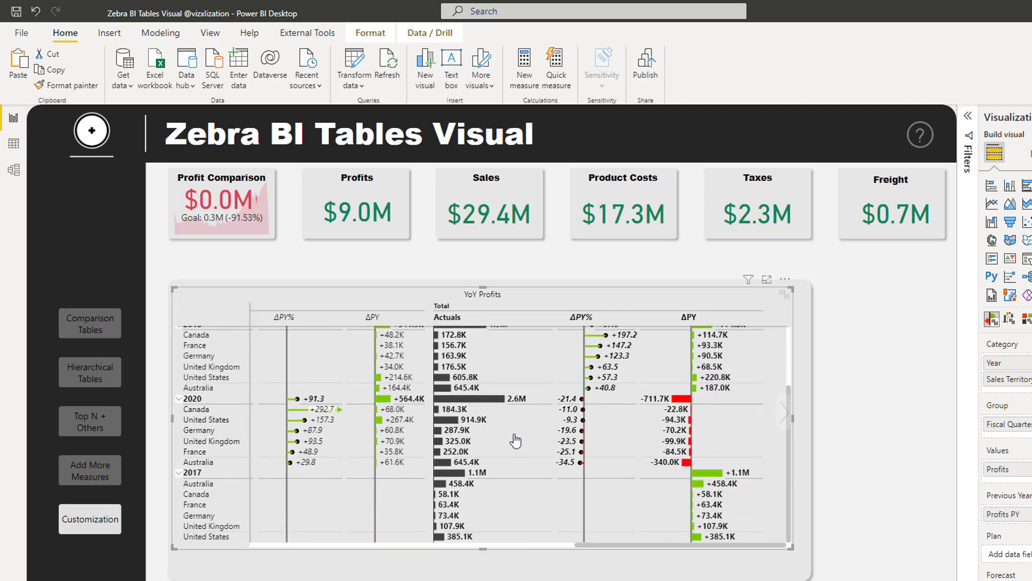
{"action": "scroll", "coordinate": [533, 441], "scroll_direction": "up", "scroll_amount": 3}
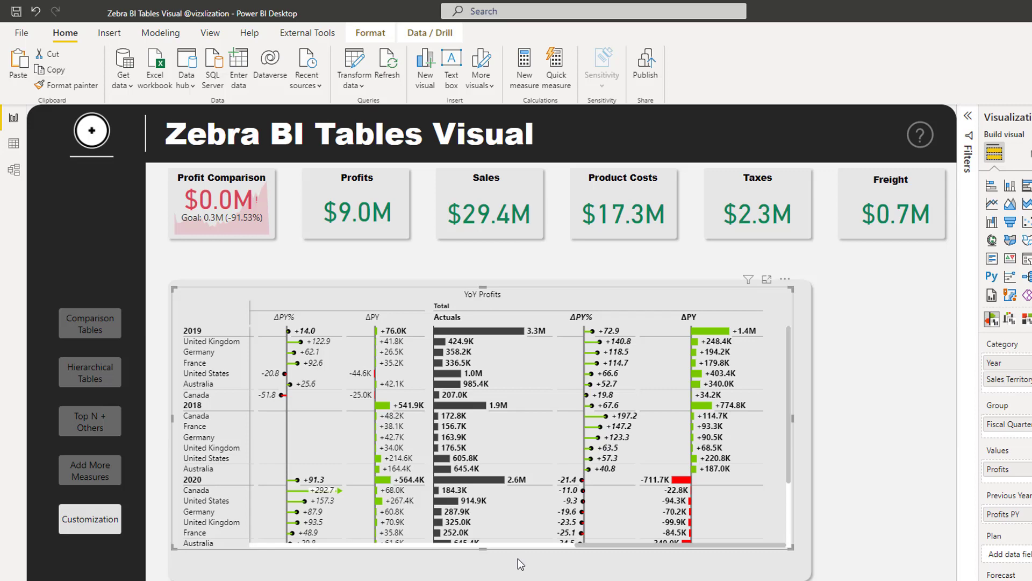
{"action": "left_click_drag", "start_coordinate": [606, 548], "coordinate": [258, 547]}
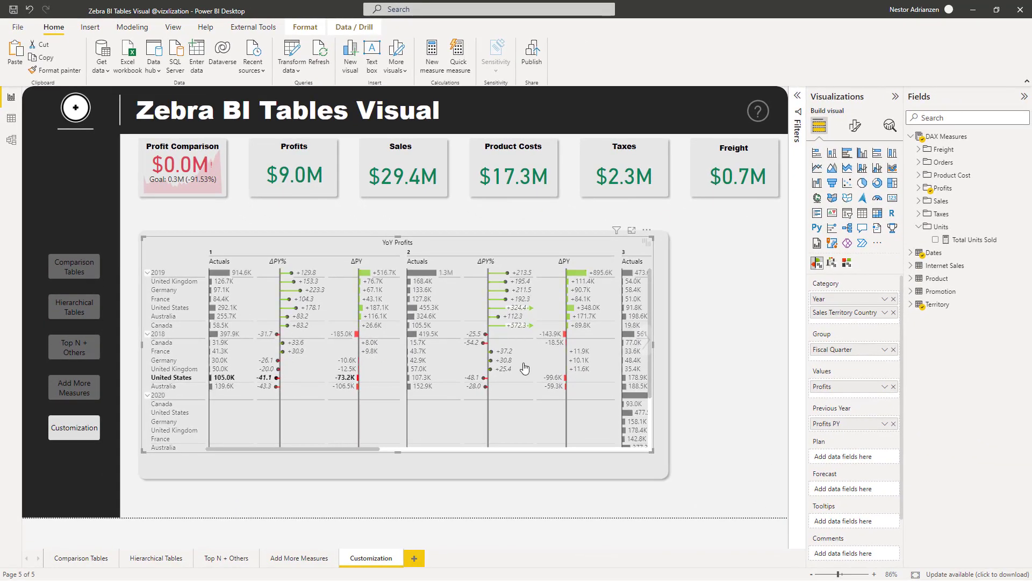
In Format visual > Design, preview the Zebra Light, Dr. Hichert, Power BI and Colorblind-friendly styles.
{"action": "left_click", "coordinate": [855, 129]}
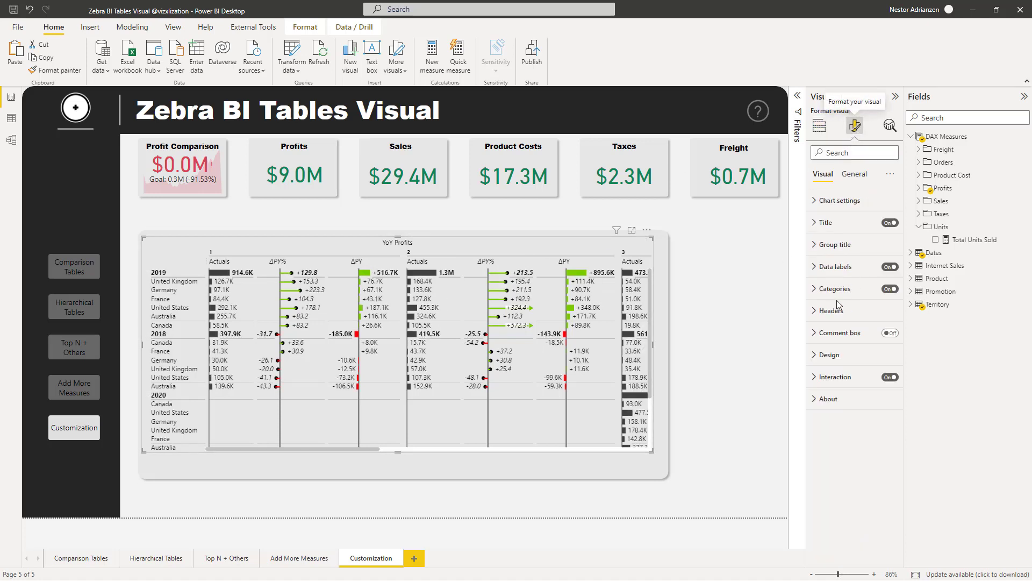
{"action": "left_click", "coordinate": [832, 357]}
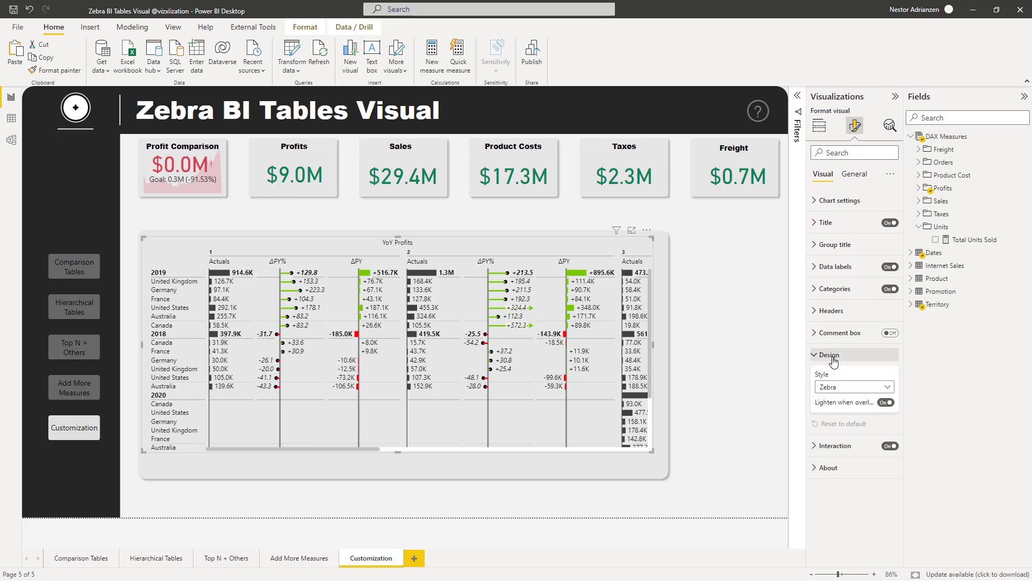
{"action": "left_click", "coordinate": [884, 388]}
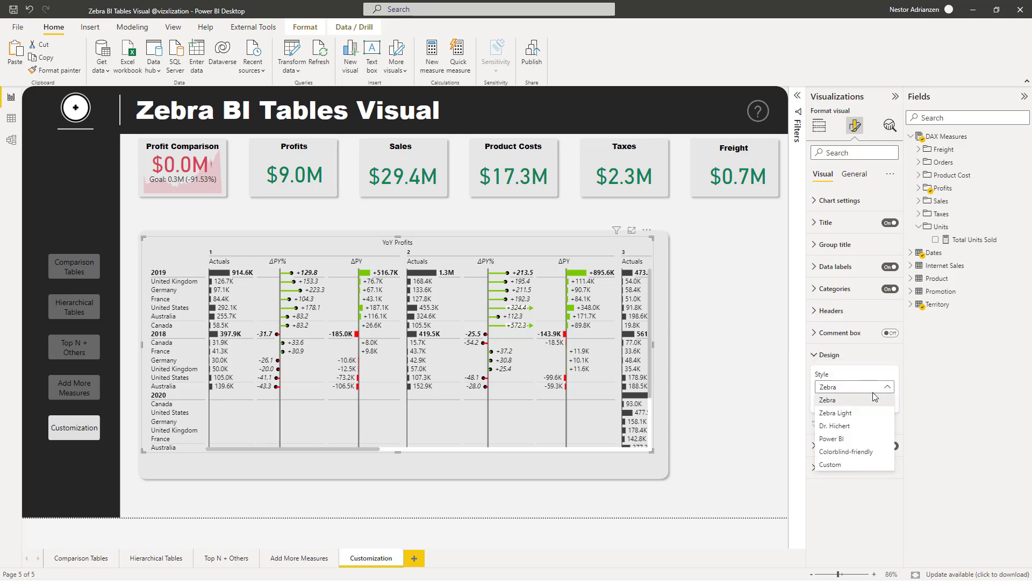
{"action": "left_click", "coordinate": [874, 397]}
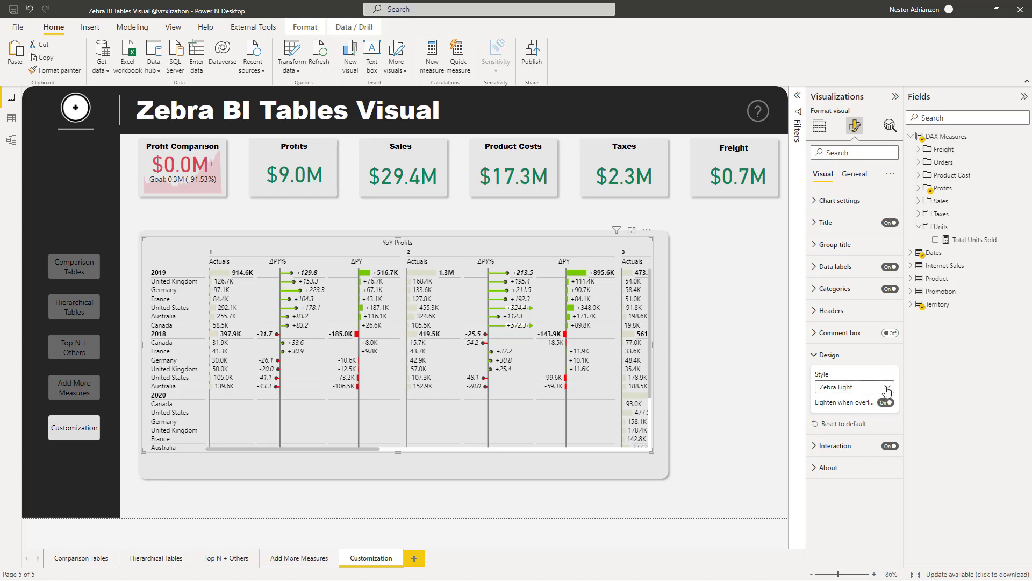
{"action": "left_click", "coordinate": [884, 388]}
{"action": "left_click", "coordinate": [848, 425]}
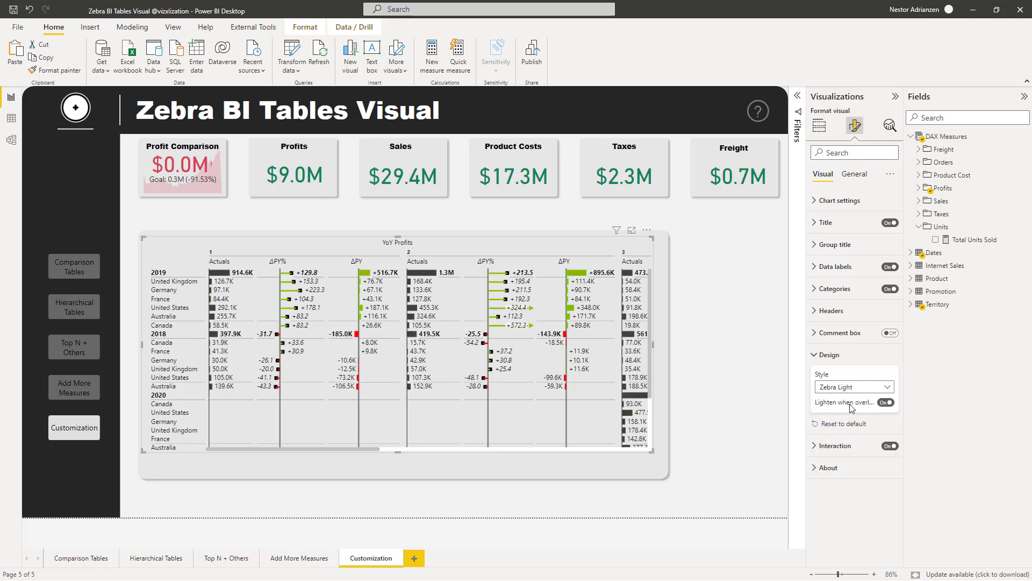
{"action": "left_click", "coordinate": [887, 390]}
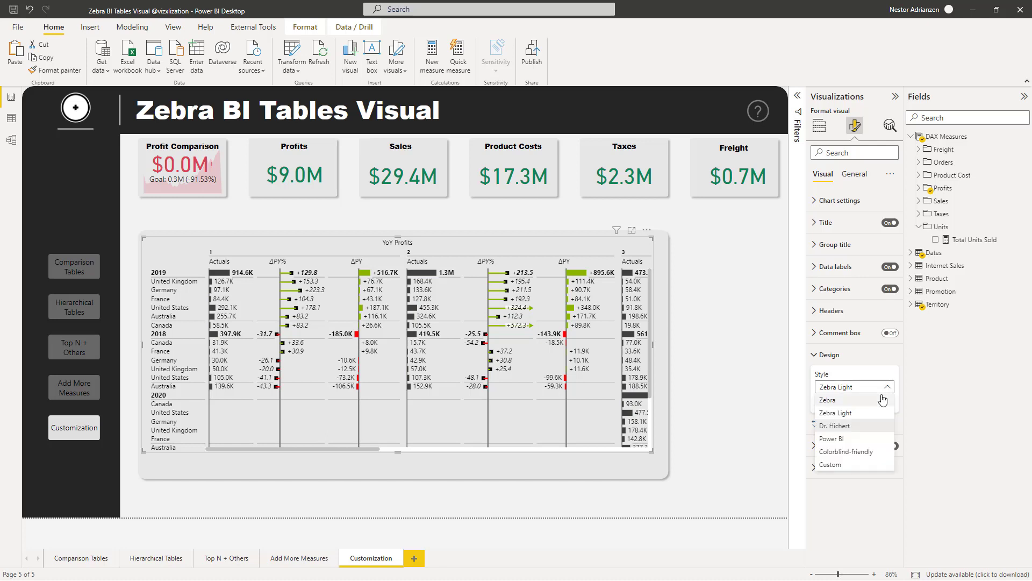
{"action": "left_click", "coordinate": [846, 444]}
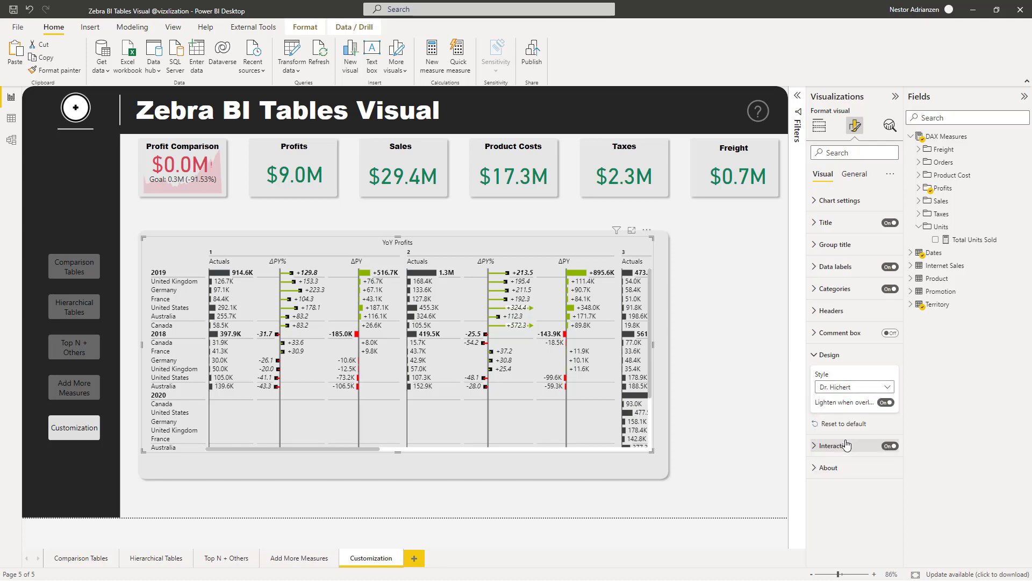
{"action": "left_click", "coordinate": [872, 391]}
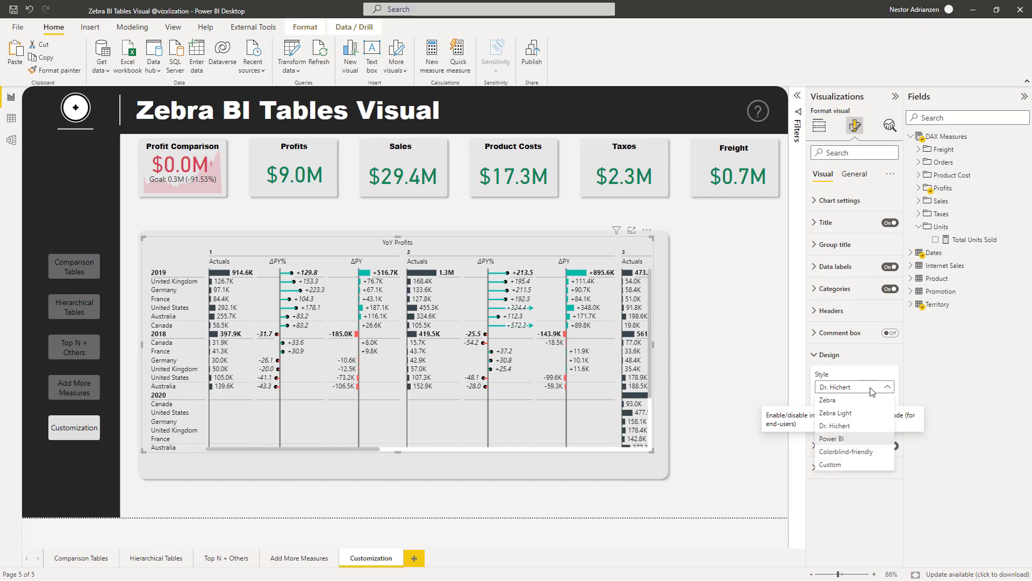
{"action": "left_click", "coordinate": [847, 454]}
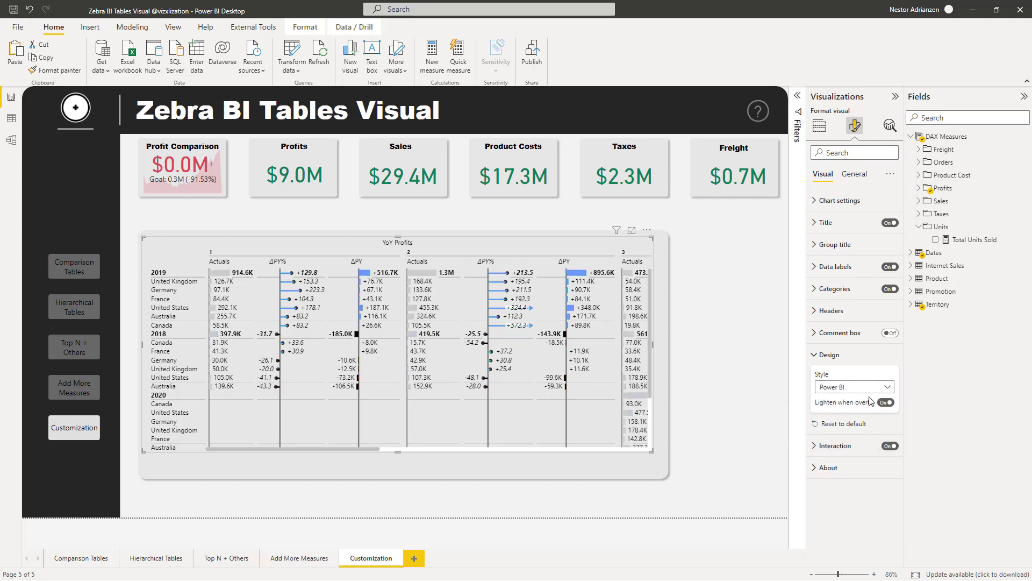
{"action": "left_click", "coordinate": [884, 391]}
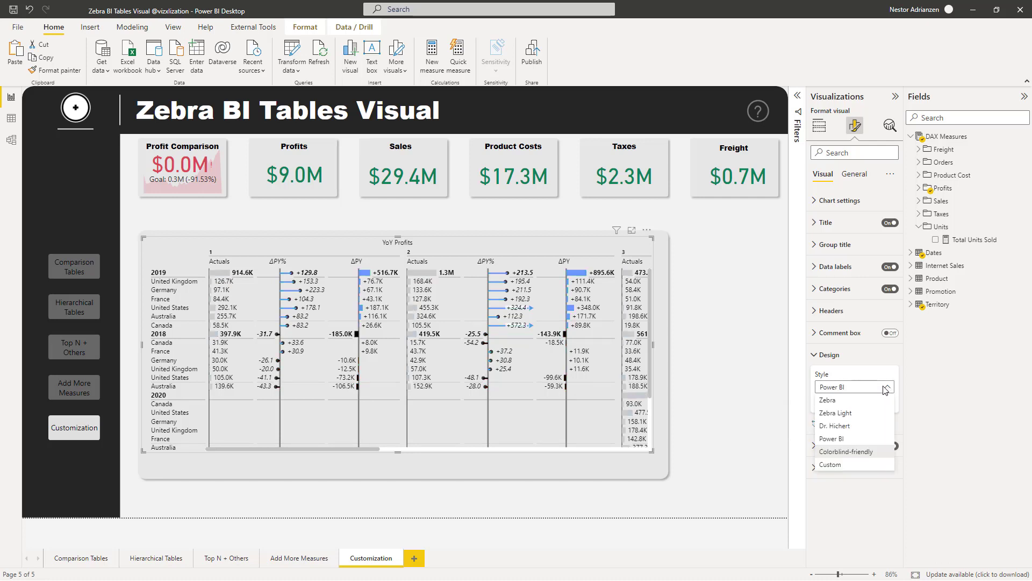
{"action": "left_click", "coordinate": [830, 465]}
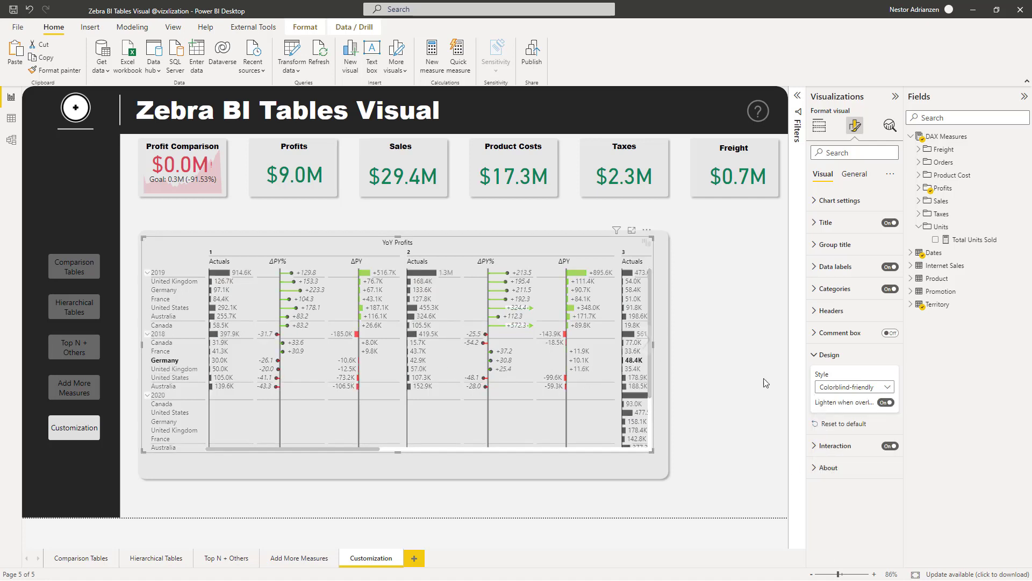
Switch the design style to Custom and set the positive colour to blue.
{"action": "left_click", "coordinate": [886, 388]}
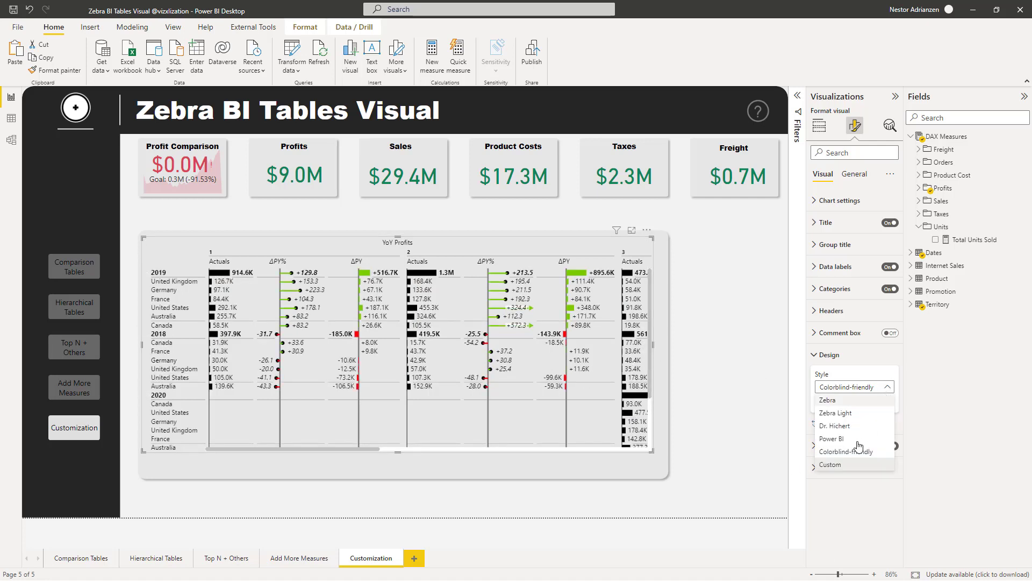
{"action": "left_click", "coordinate": [844, 465]}
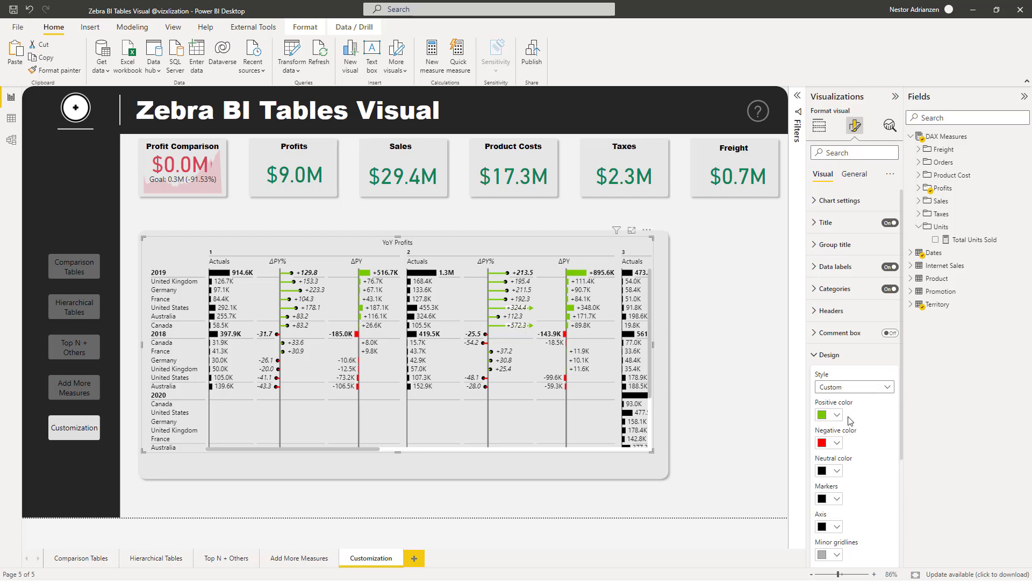
{"action": "left_click", "coordinate": [836, 417]}
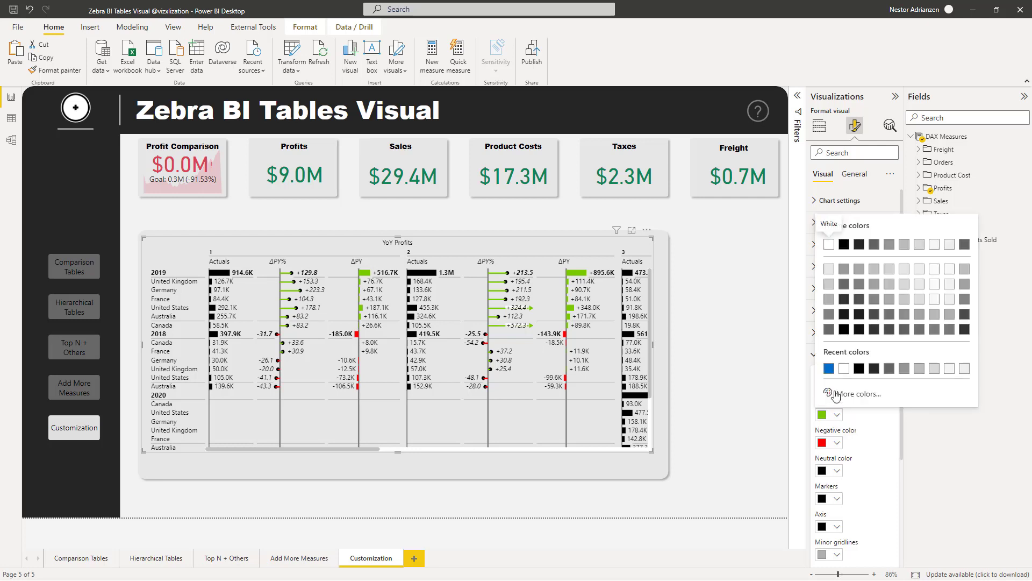
{"action": "left_click", "coordinate": [828, 369]}
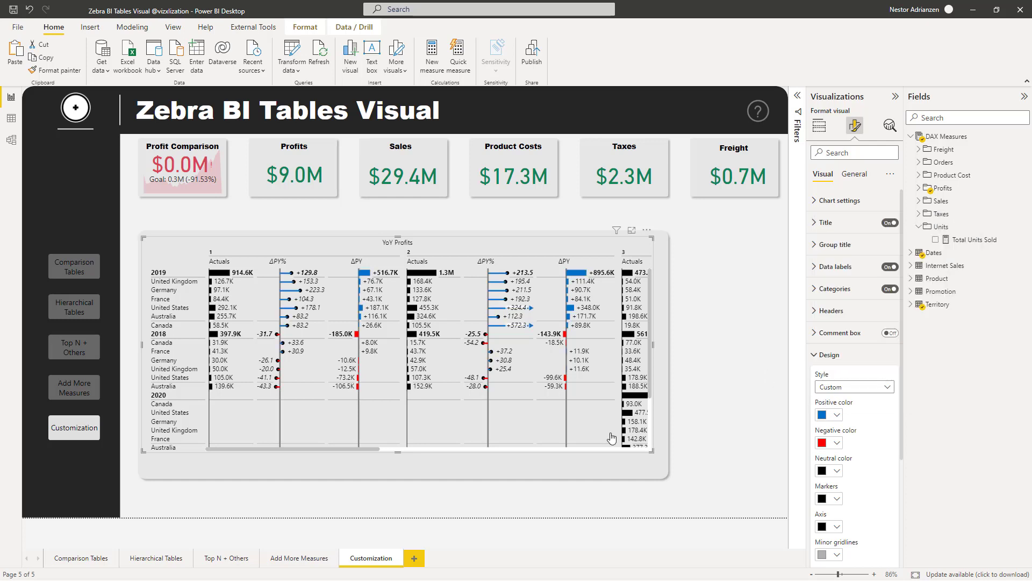